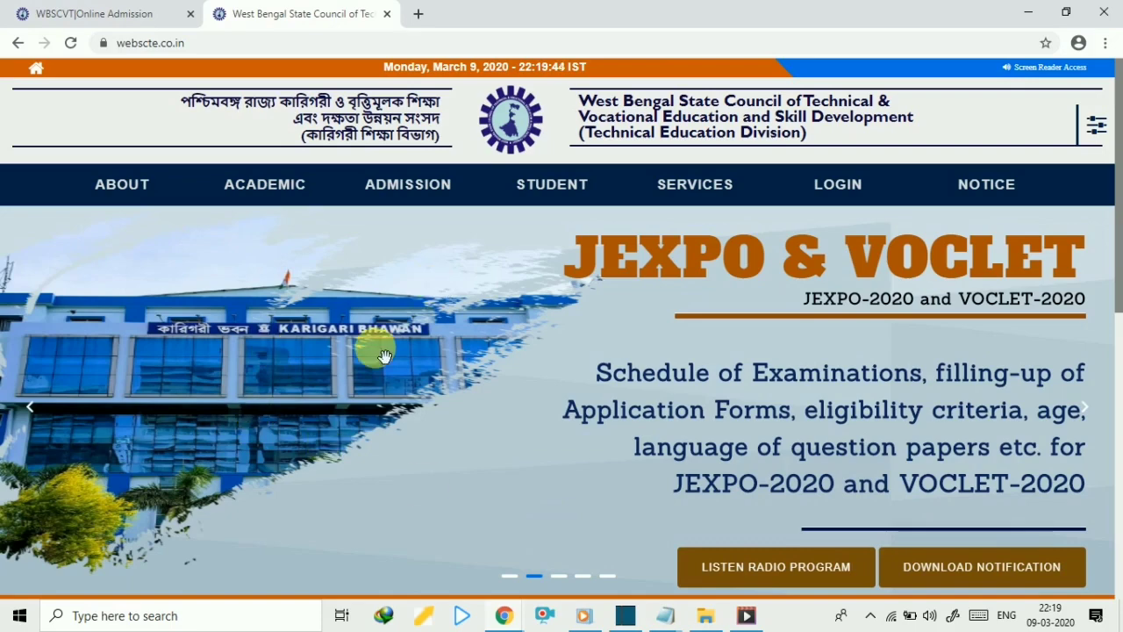
# Step: Scroll through the WBSCTE current notices and switch back to the WBSCVT Online Admission tab
pyautogui.scroll(-1, 384, 358)
pyautogui.scroll(-4, 384, 358)
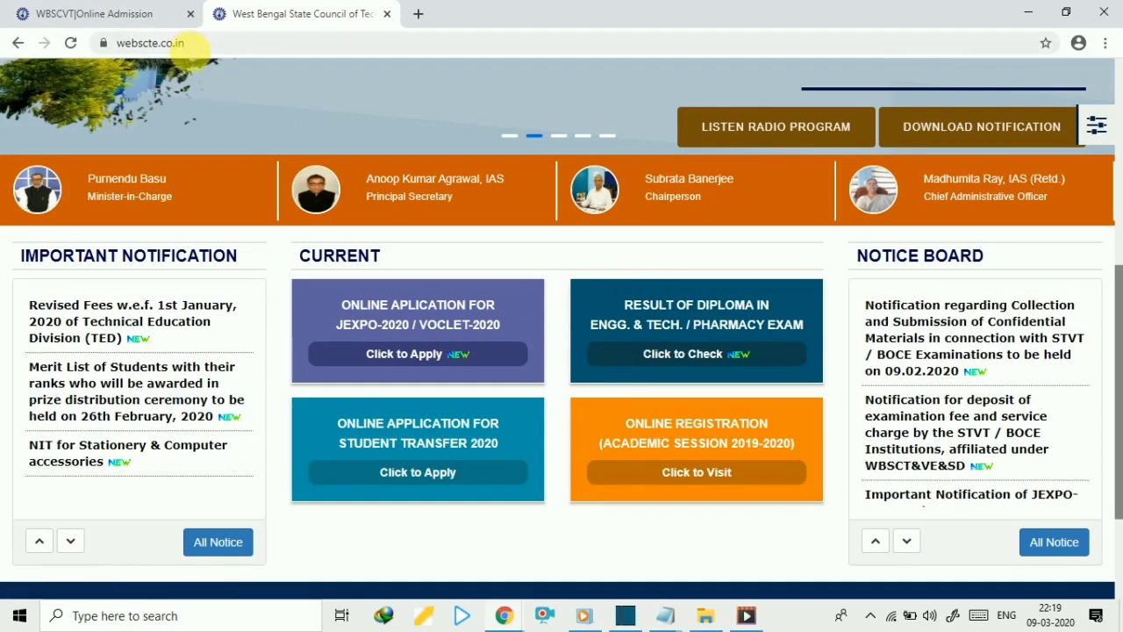
pyautogui.click(158, 21)
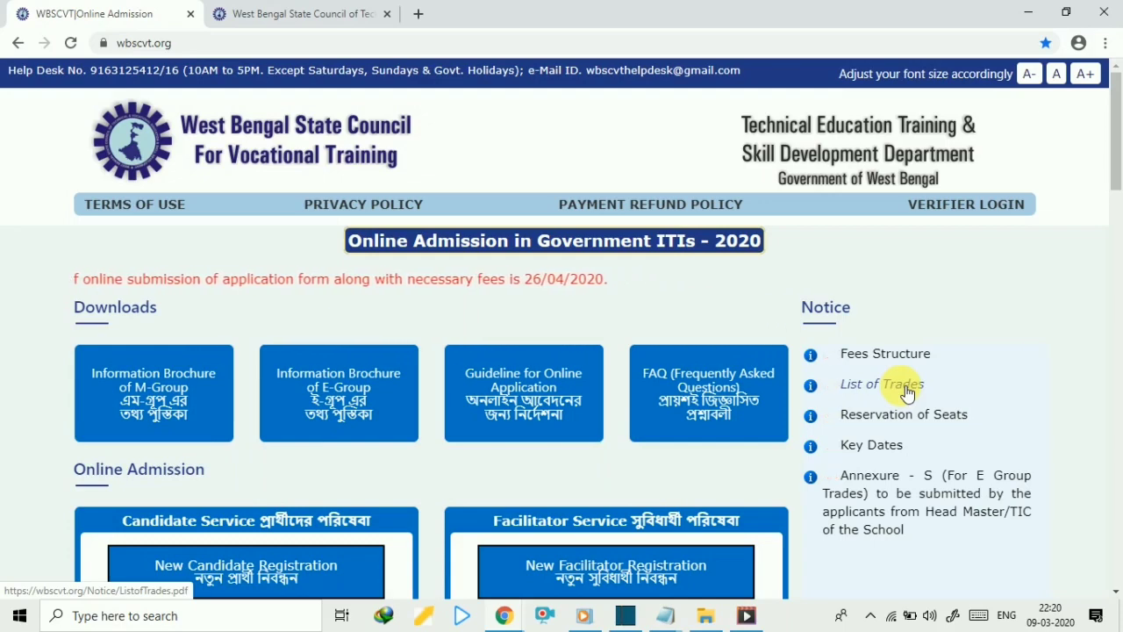
# Step: Close the WBSCTE tab and choose New Candidate Registration under Candidate Service
pyautogui.click(386, 14)
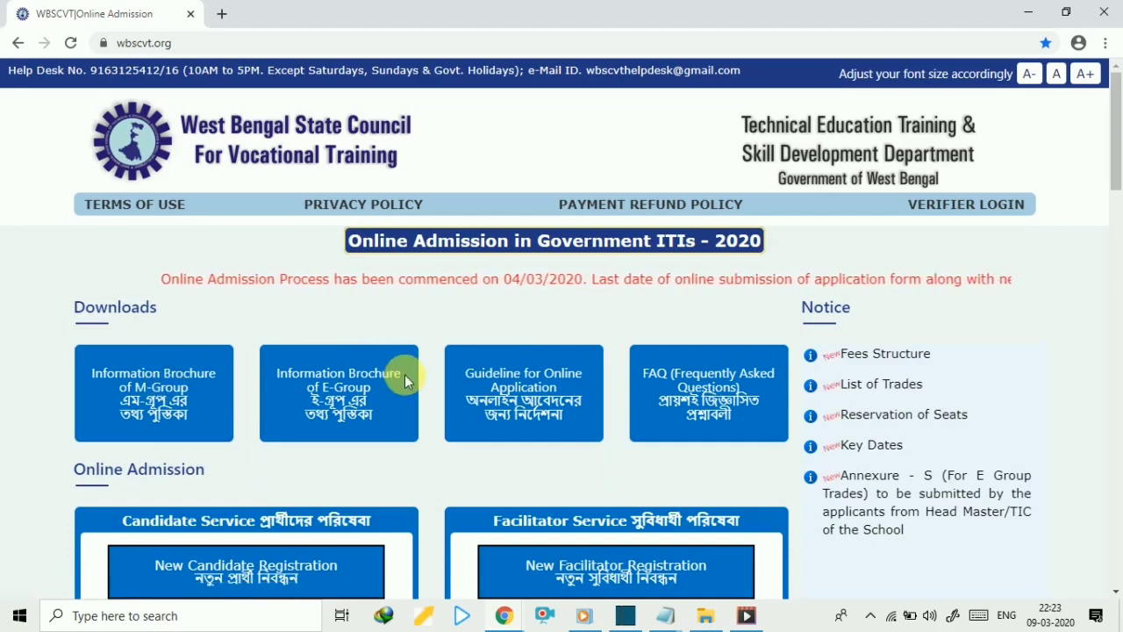
pyautogui.scroll(-2, 404, 375)
pyautogui.scroll(-2, 405, 374)
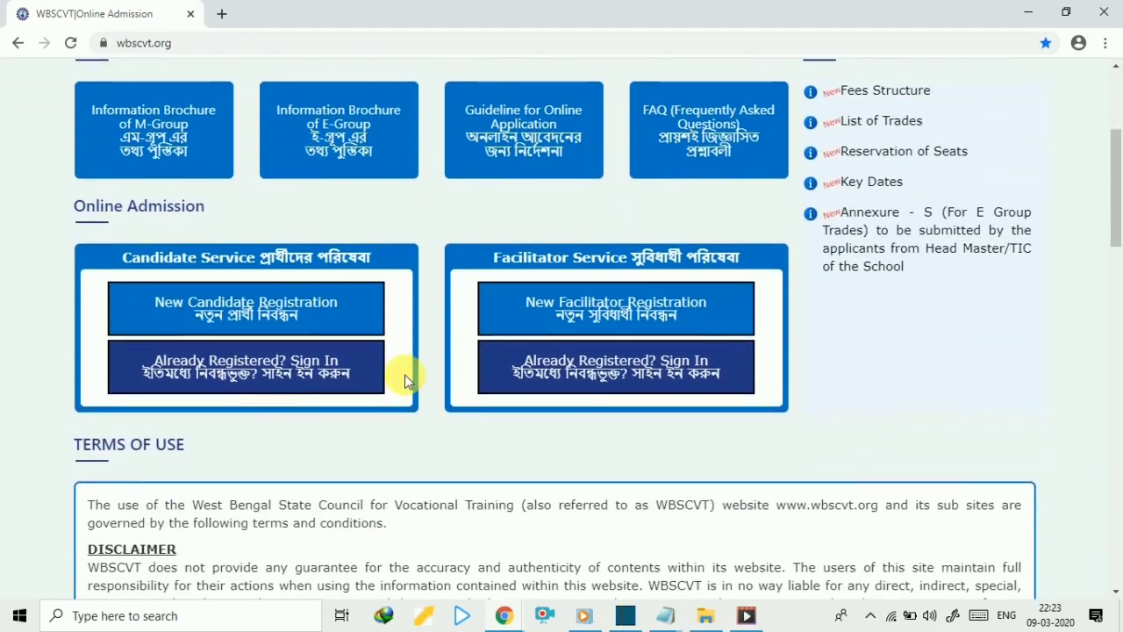
pyautogui.click(278, 318)
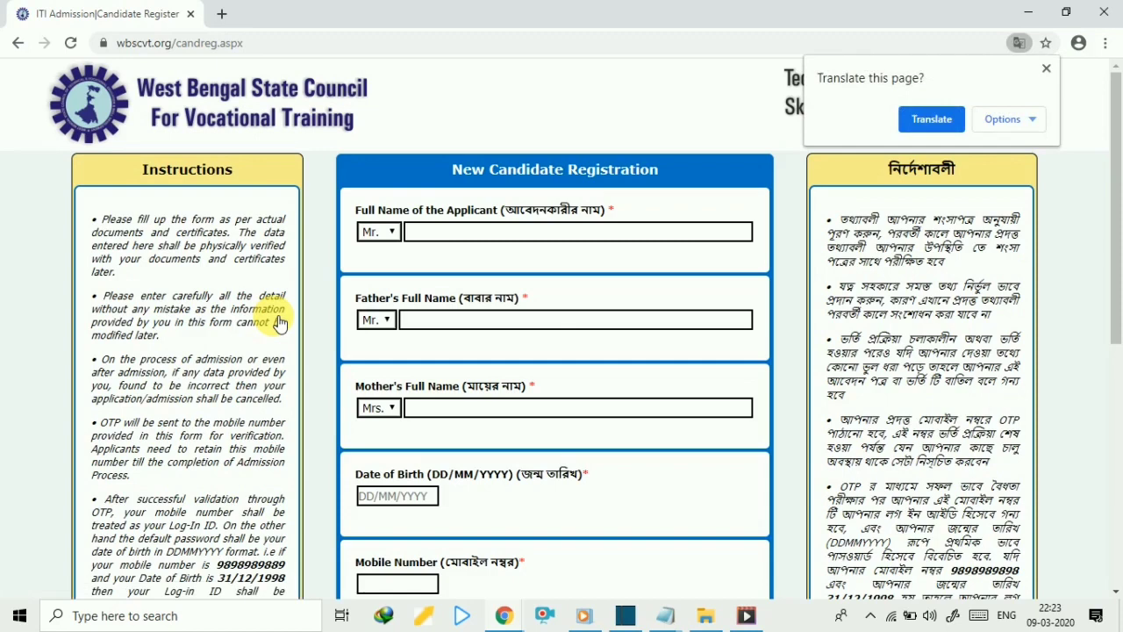
# Step: Dismiss Chrome's translate offer and look over the blank registration form and its instructions
pyautogui.click(1045, 69)
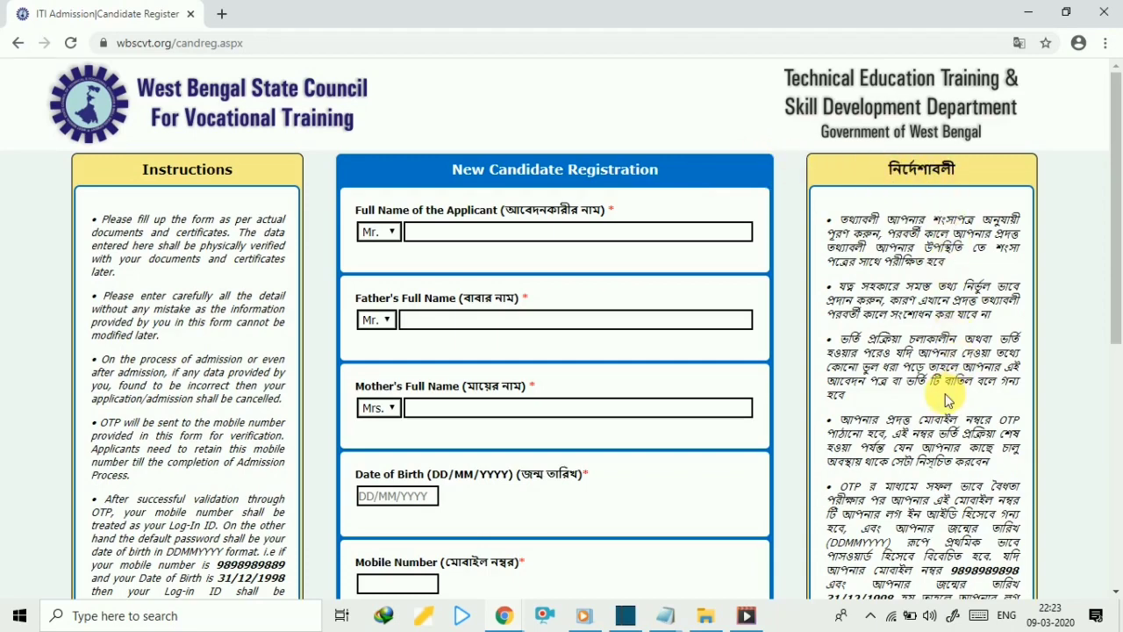
pyautogui.scroll(-2, 946, 400)
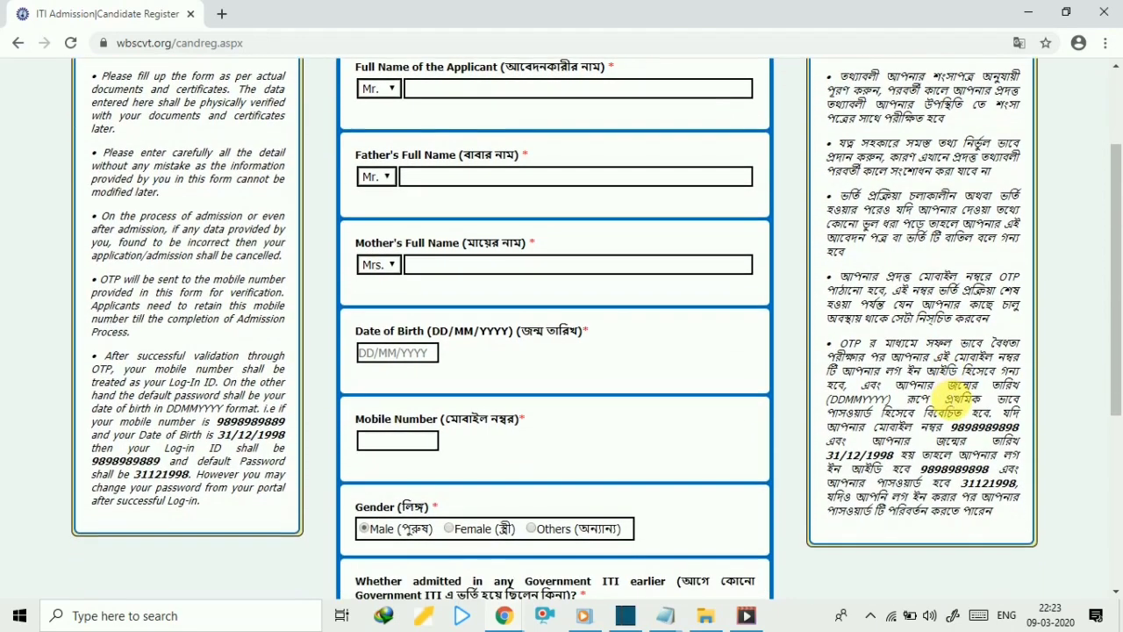
pyautogui.scroll(1, 948, 465)
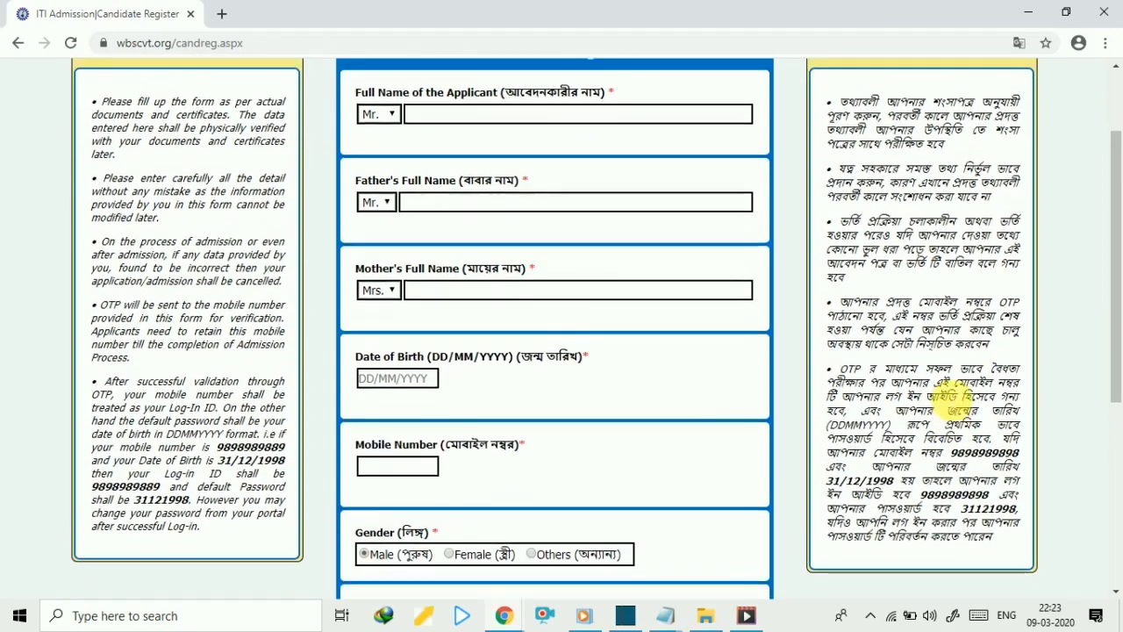
pyautogui.scroll(-2, 952, 405)
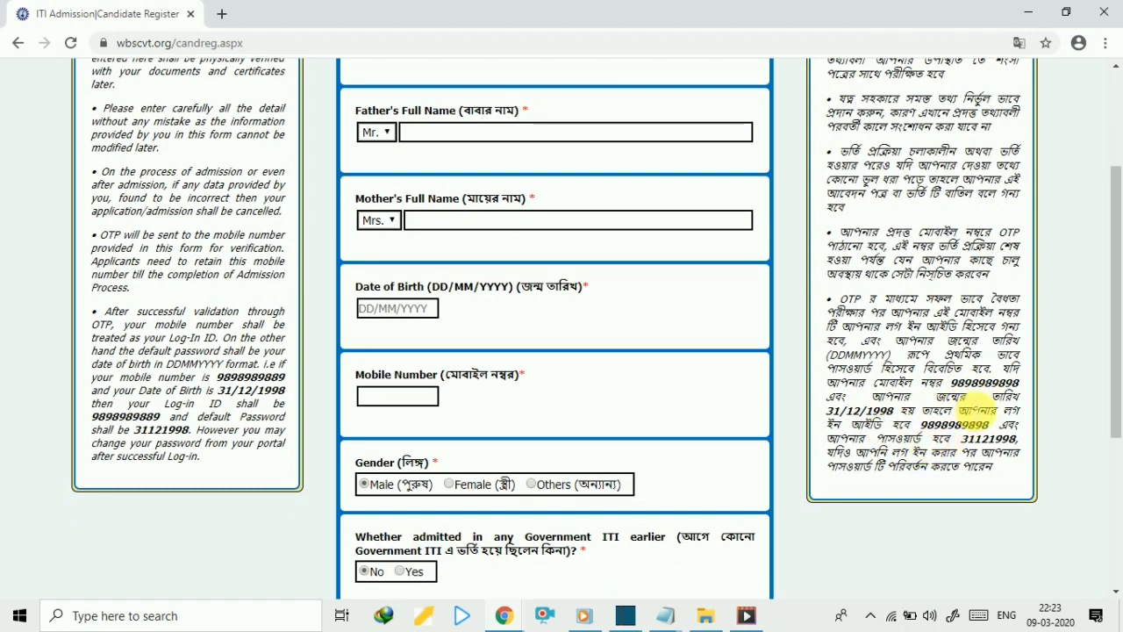
pyautogui.scroll(3, 976, 409)
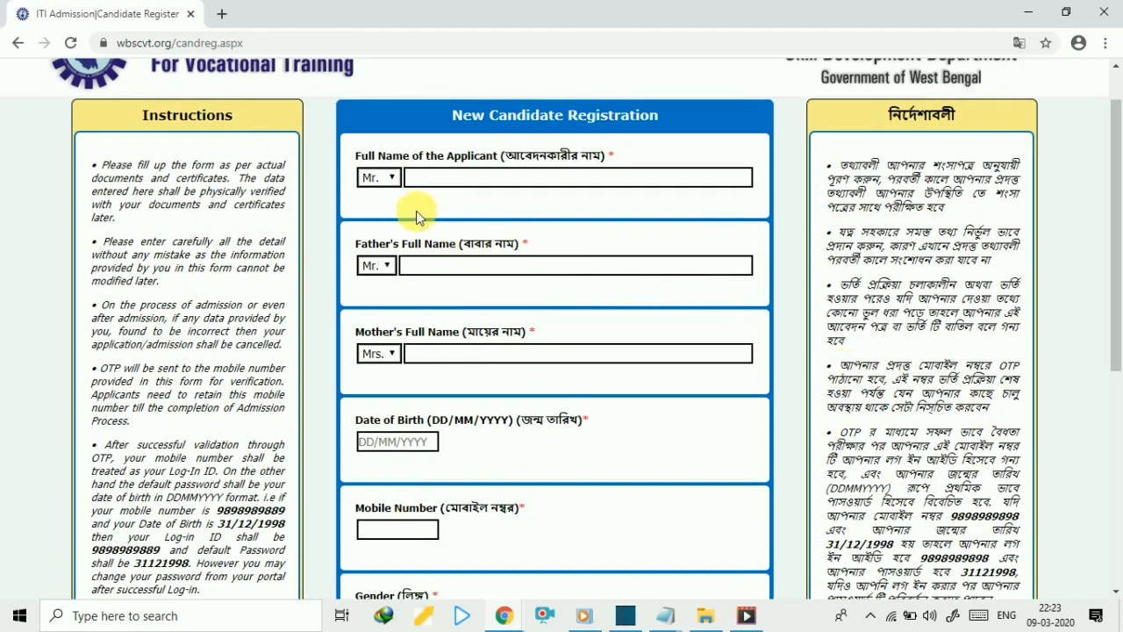
# Step: Keep Mr. as the title and enter the applicant's full name
pyautogui.click(389, 178)
pyautogui.click(389, 178)
pyautogui.click(380, 197)
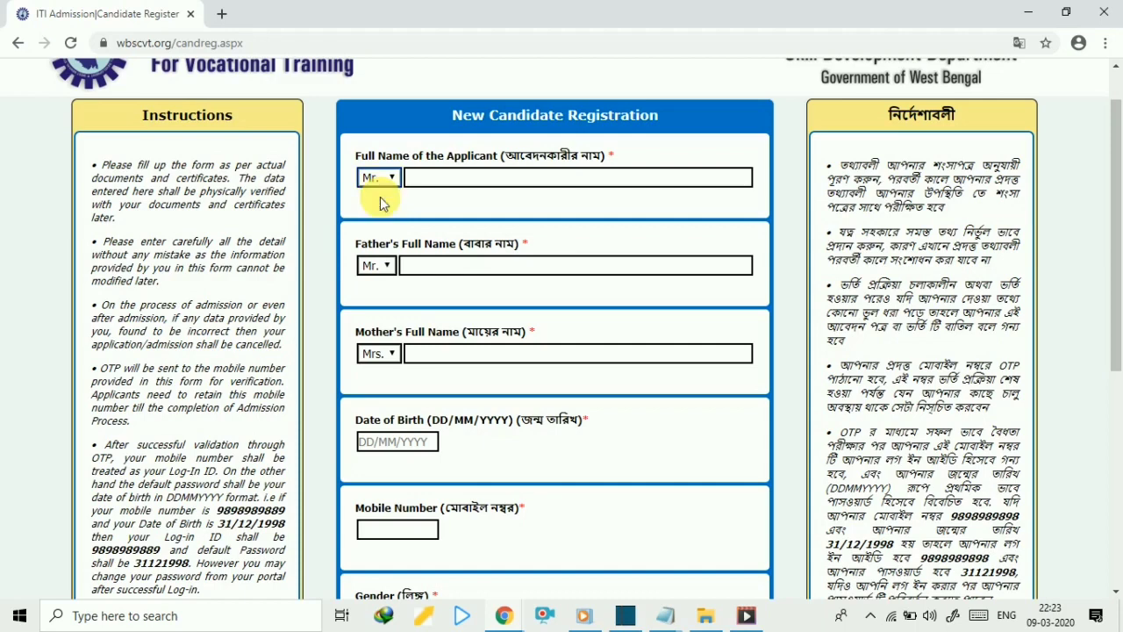
pyautogui.click(443, 184)
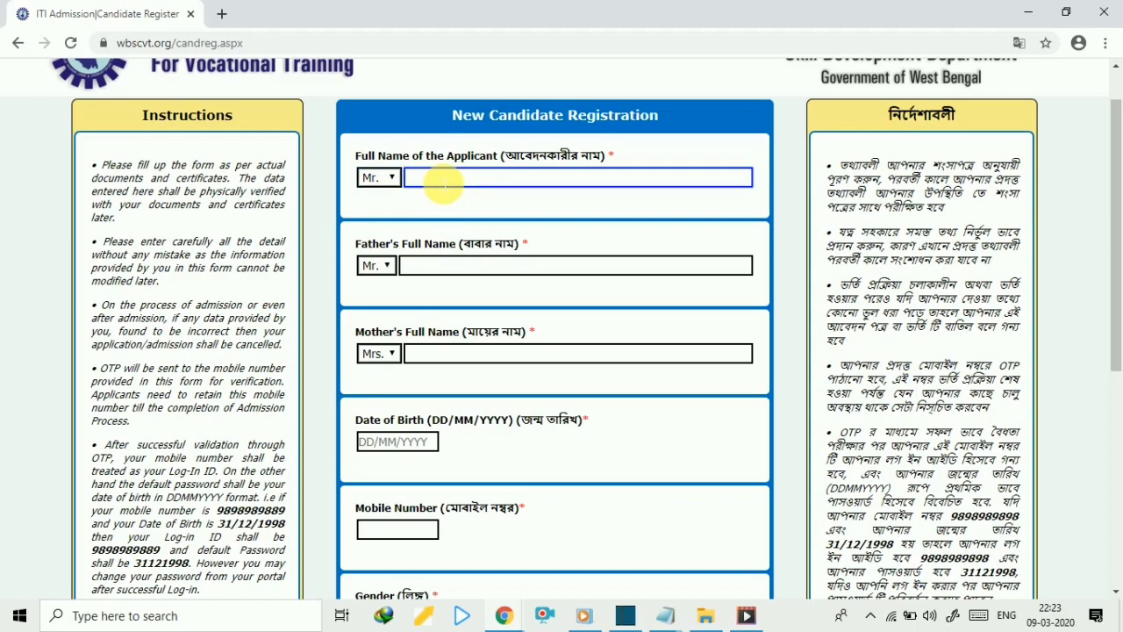
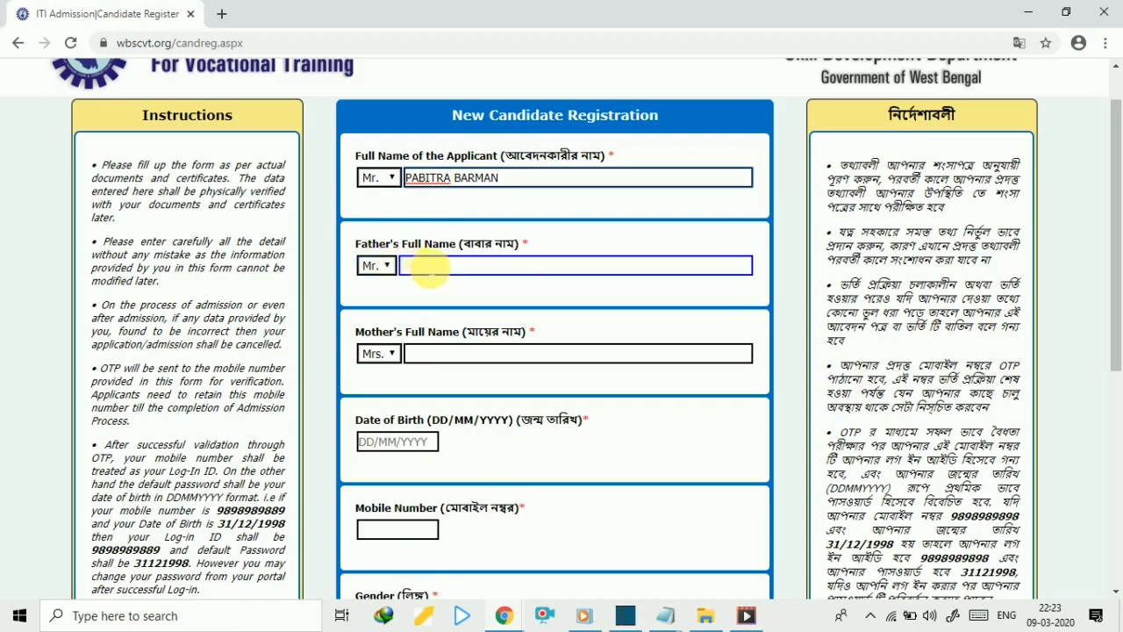
# Step: Enter the father's and mother's full names, then bring up the date-of-birth calendar
pyautogui.click(428, 266)
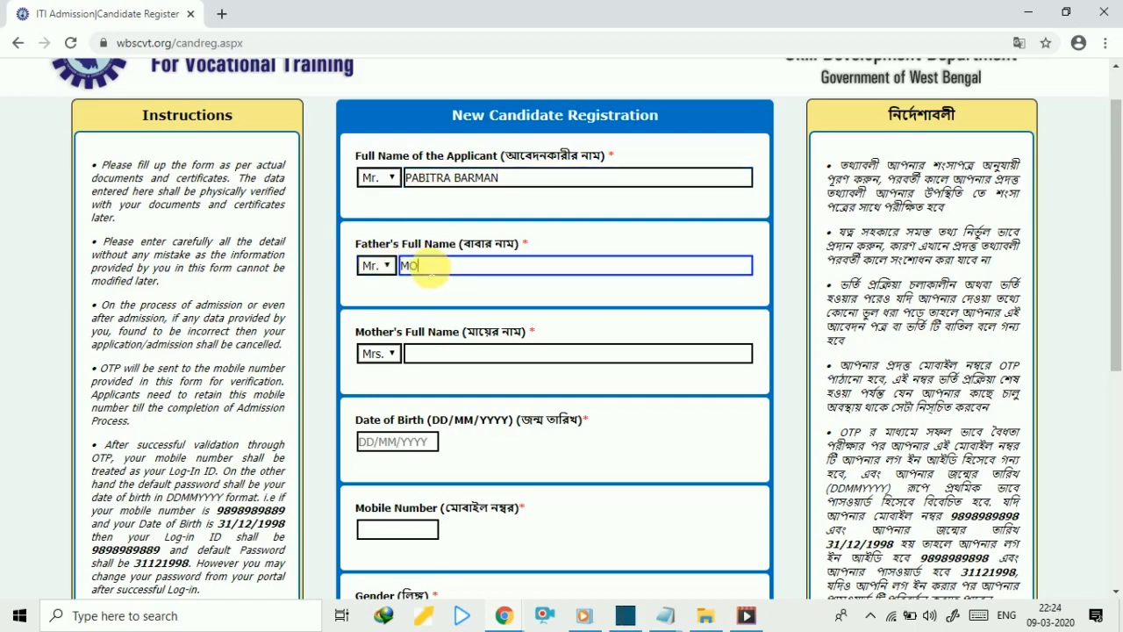
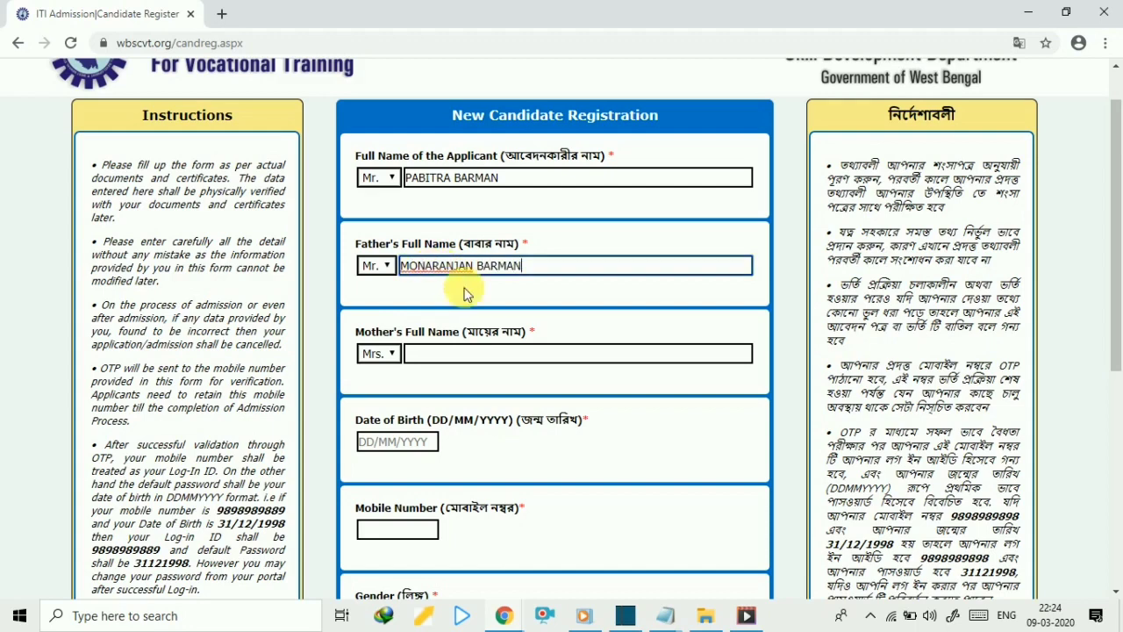
pyautogui.click(436, 357)
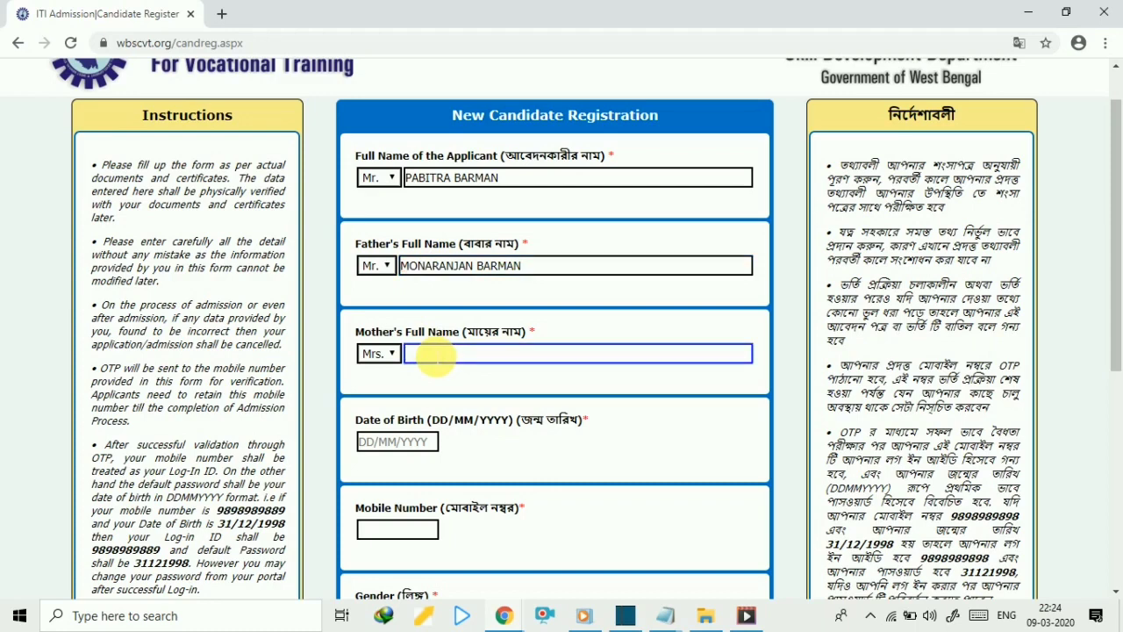
pyautogui.click(491, 391)
pyautogui.click(409, 441)
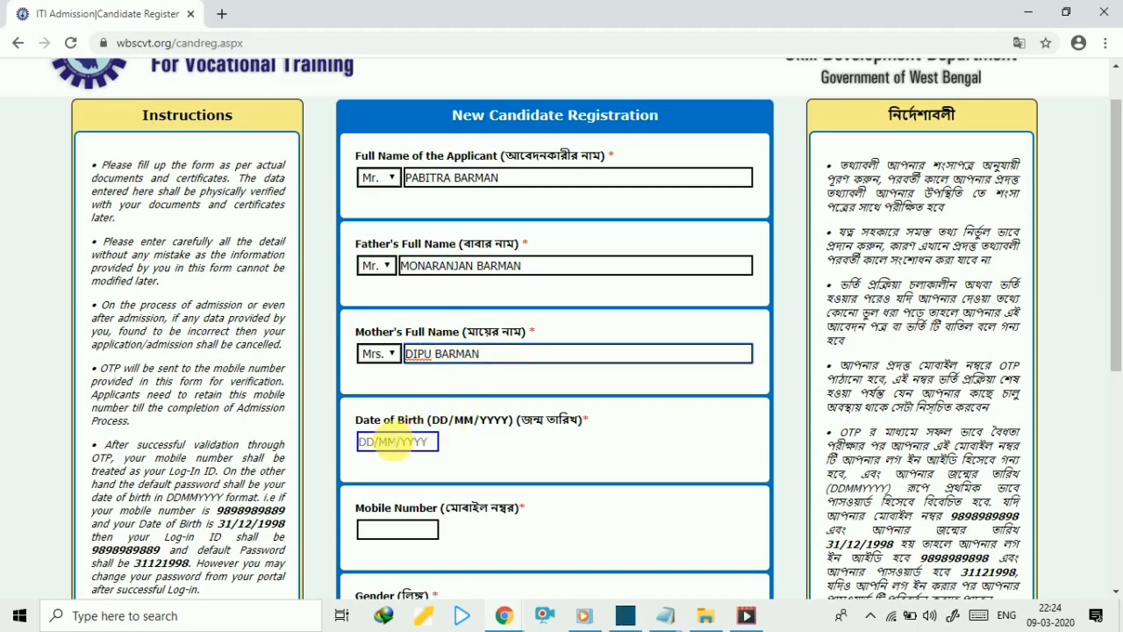
pyautogui.click(377, 446)
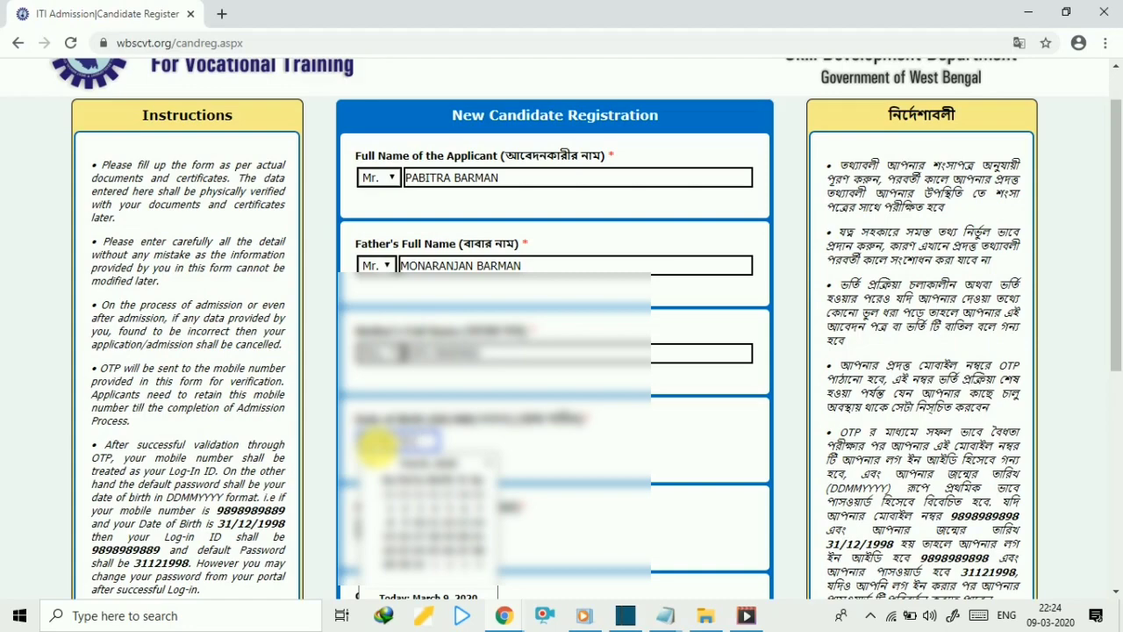
# Step: Pick the applicant's birth date and enter the mobile number, leaving gender as Male
pyautogui.click(482, 431)
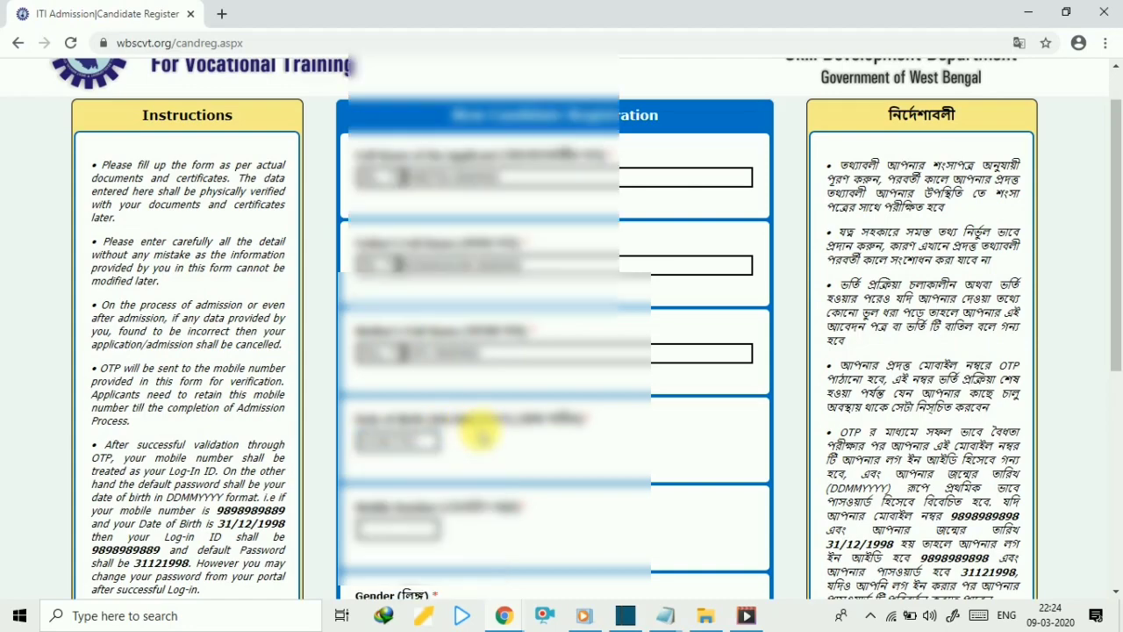
pyautogui.scroll(-3, 483, 432)
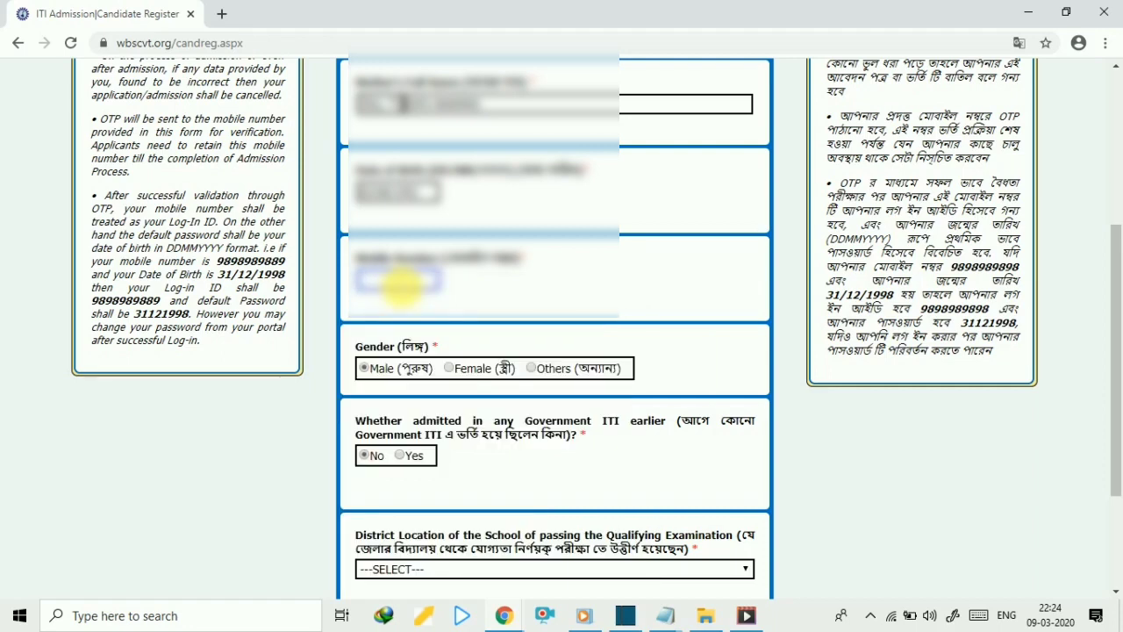
pyautogui.write('9999999999')
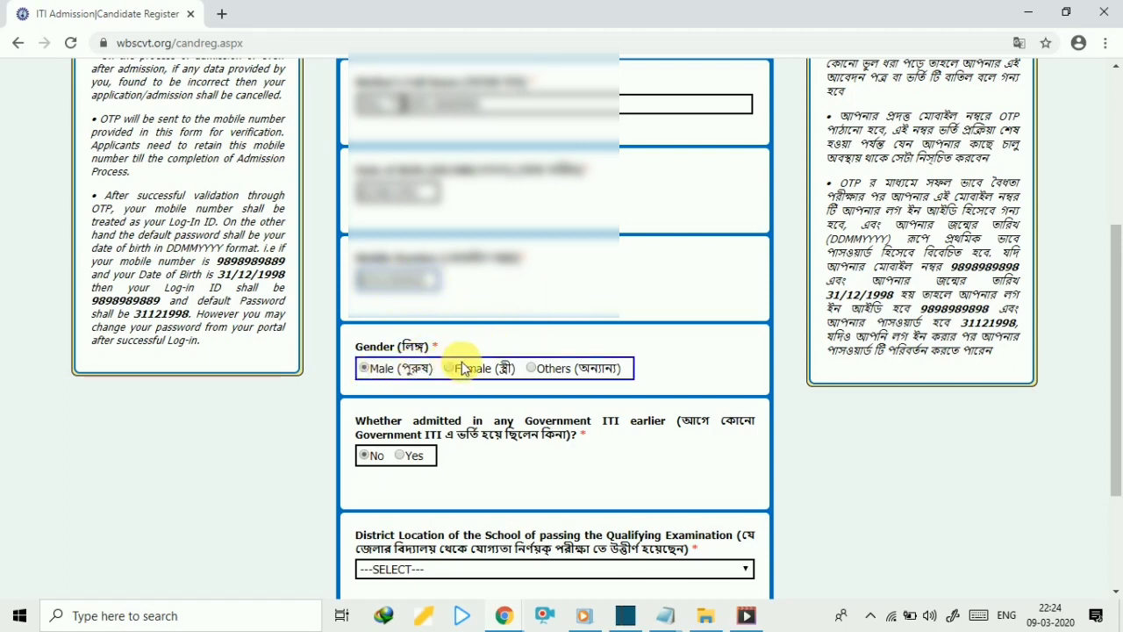
pyautogui.scroll(-2, 452, 370)
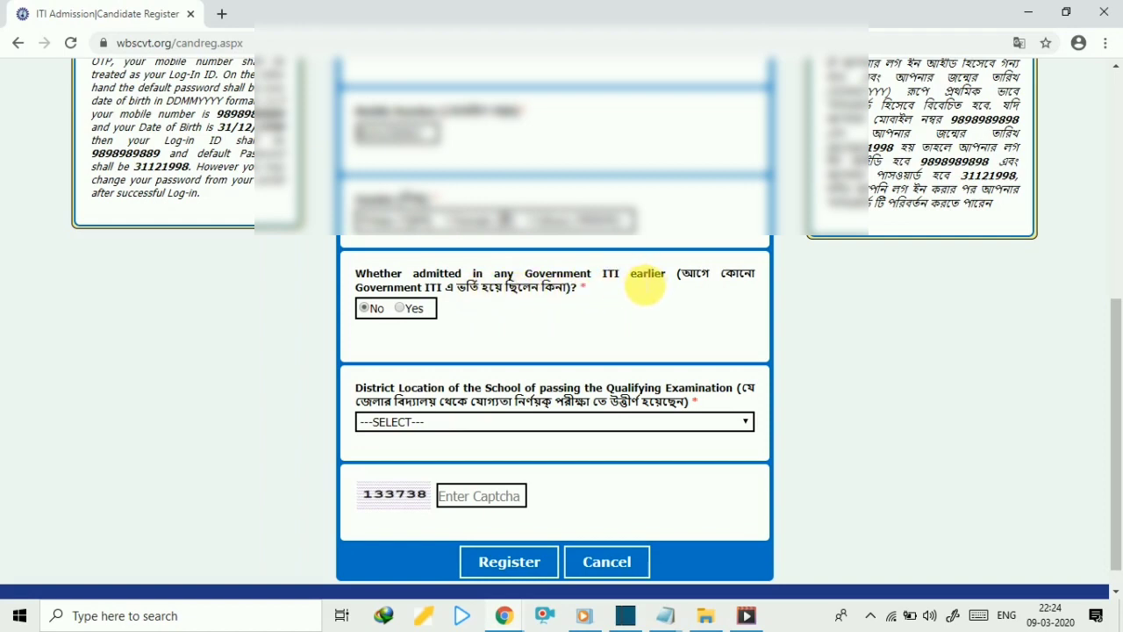
# Step: Briefly answer Yes to earlier Government ITI admission, then set it back to No
pyautogui.click(406, 311)
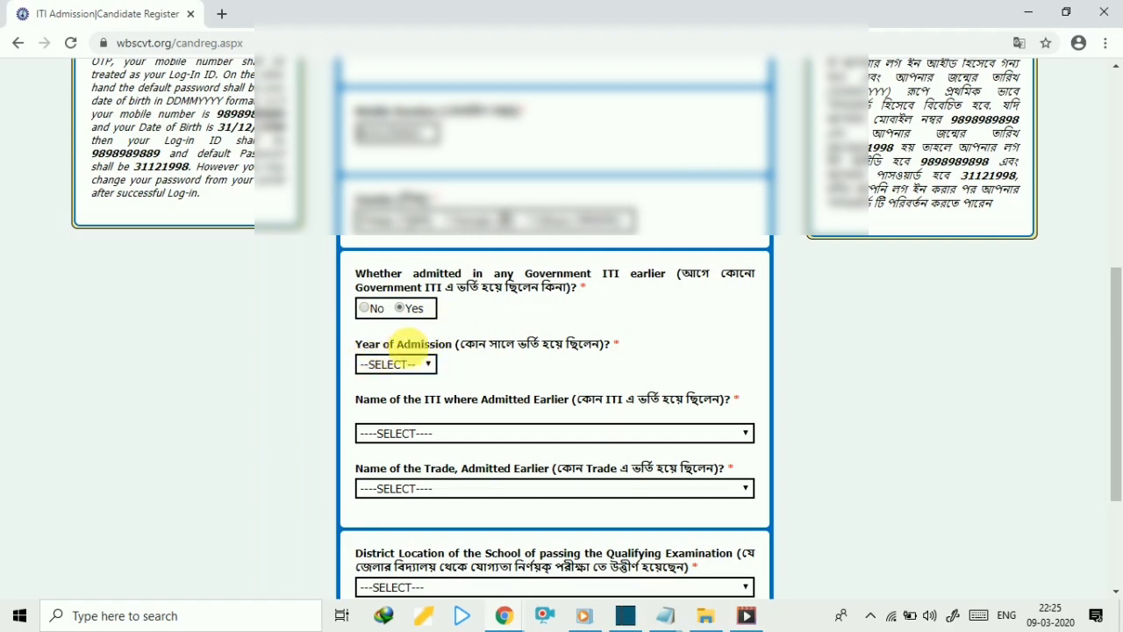
pyautogui.click(424, 362)
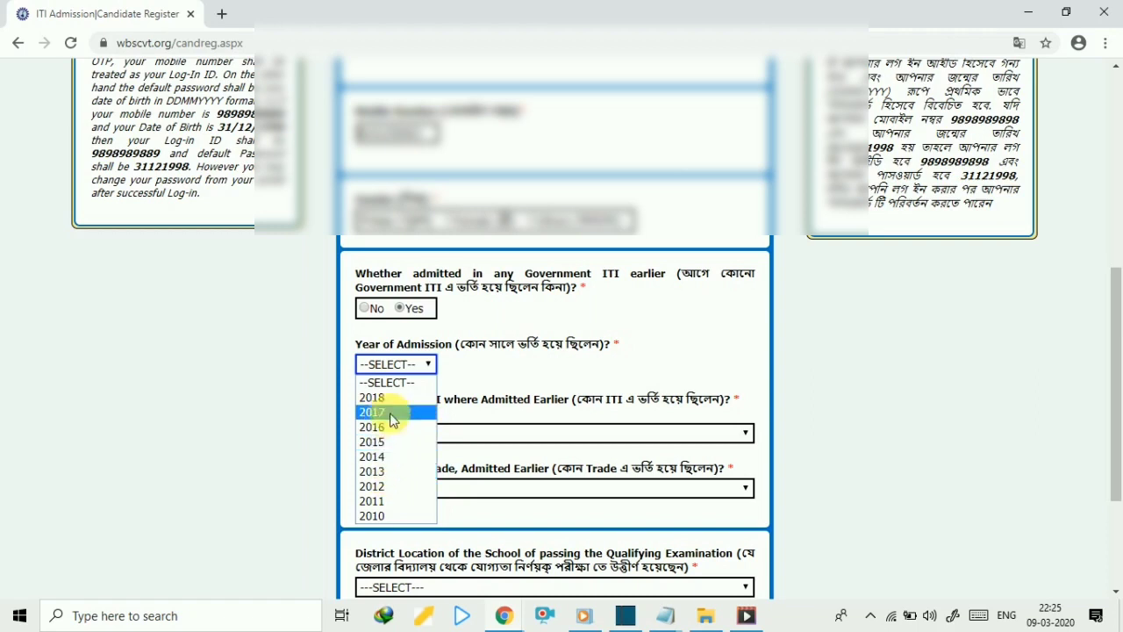
pyautogui.click(460, 375)
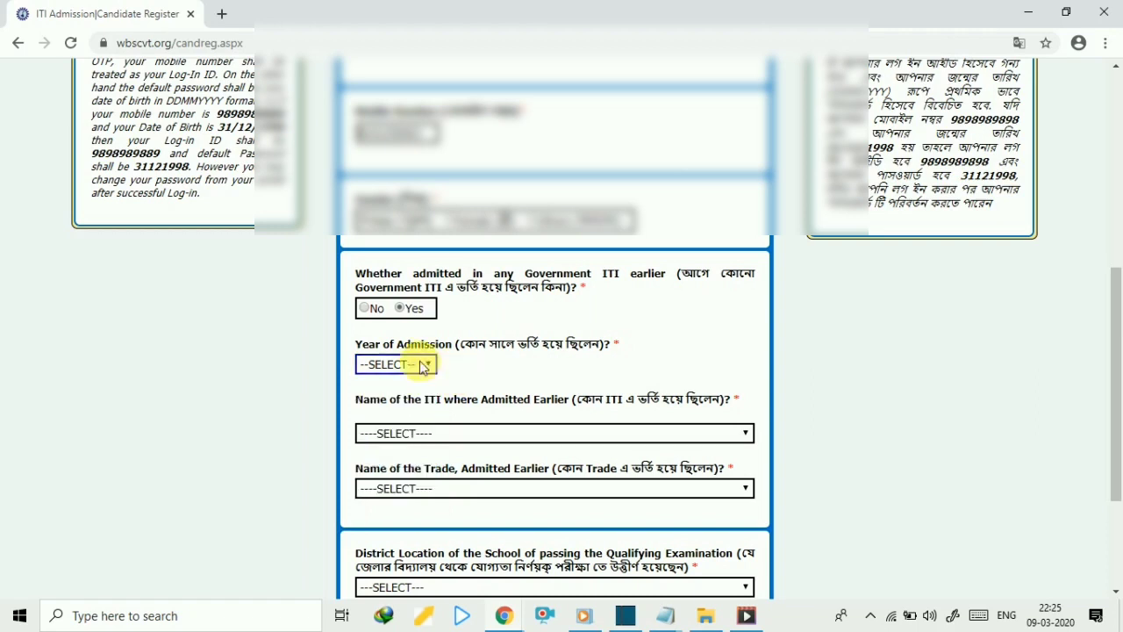
pyautogui.click(364, 309)
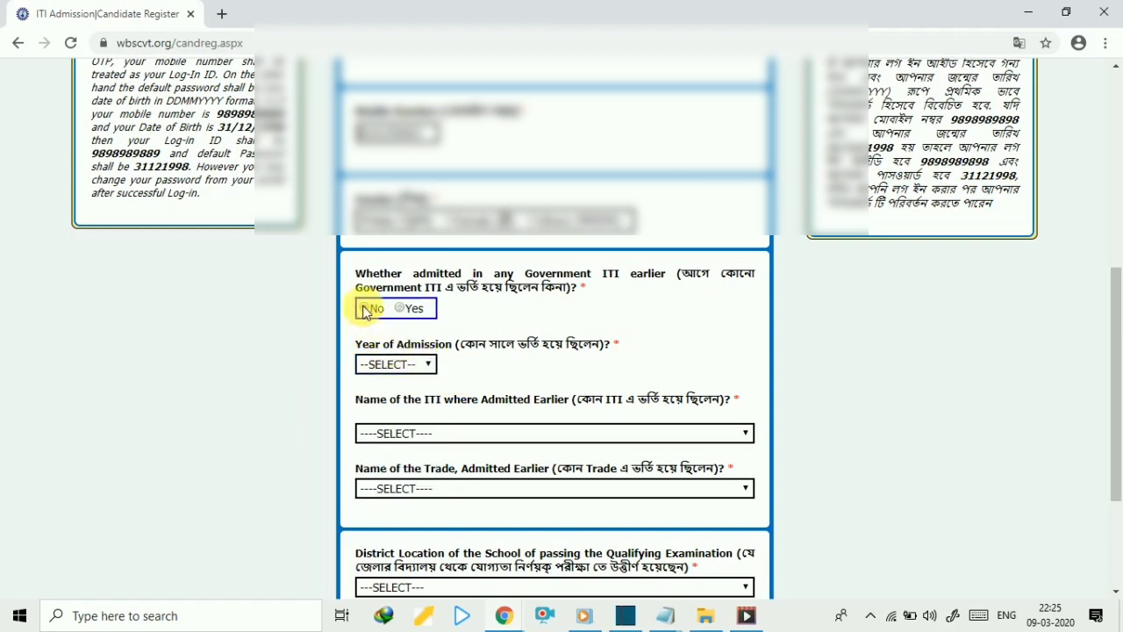
pyautogui.click(364, 309)
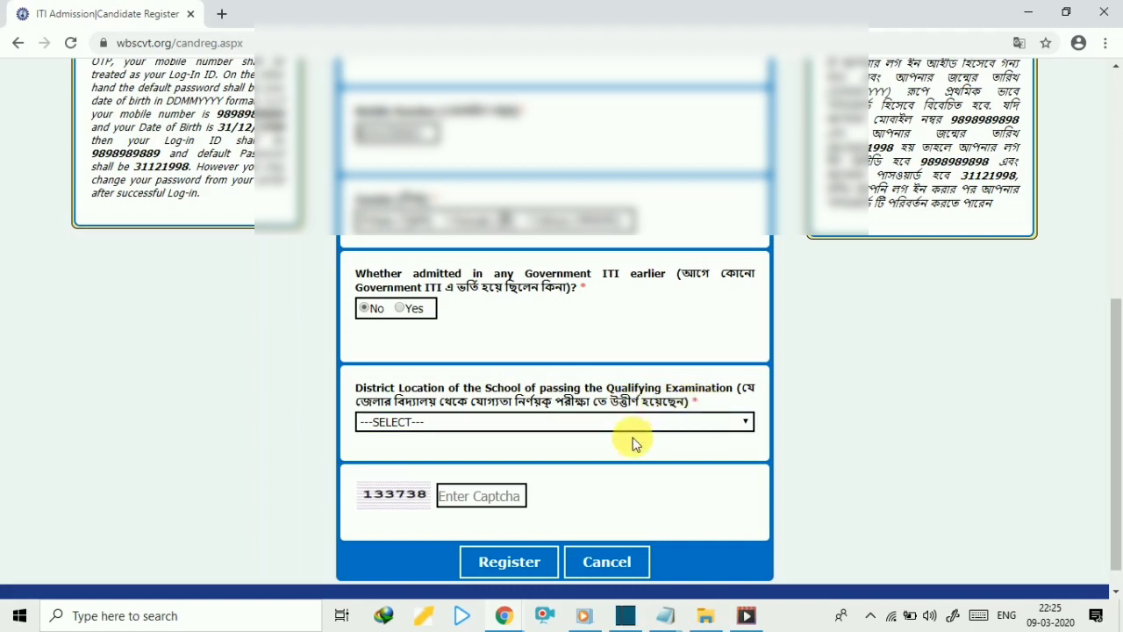
# Step: Choose DAKSHIN DINAJPUR as the school district, enter the captcha and submit the registration
pyautogui.click(675, 422)
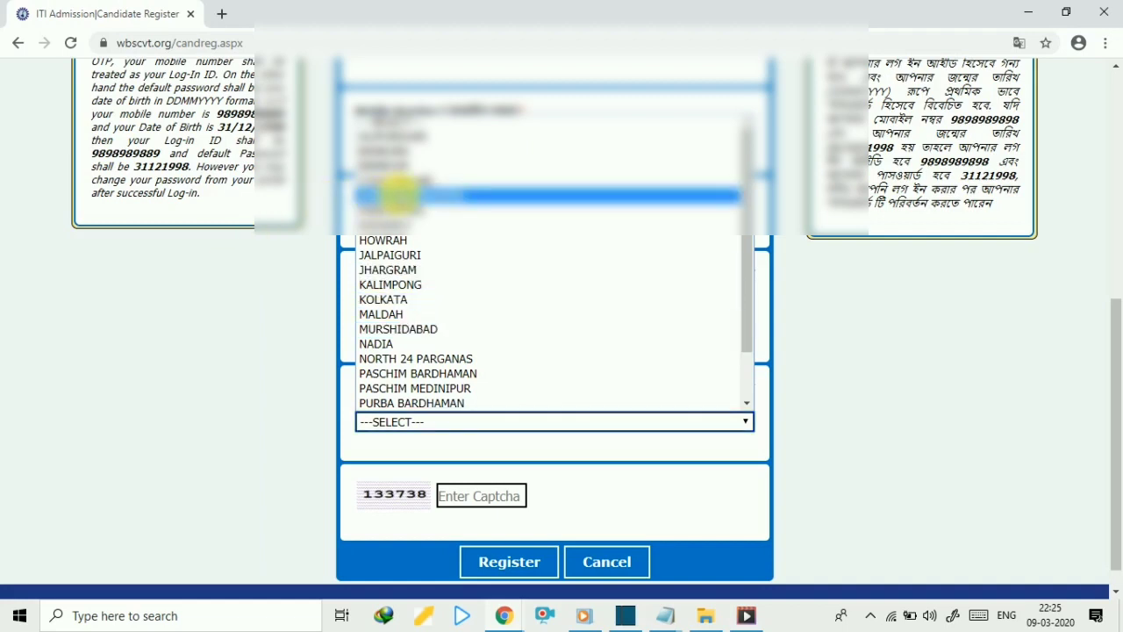
pyautogui.click(404, 196)
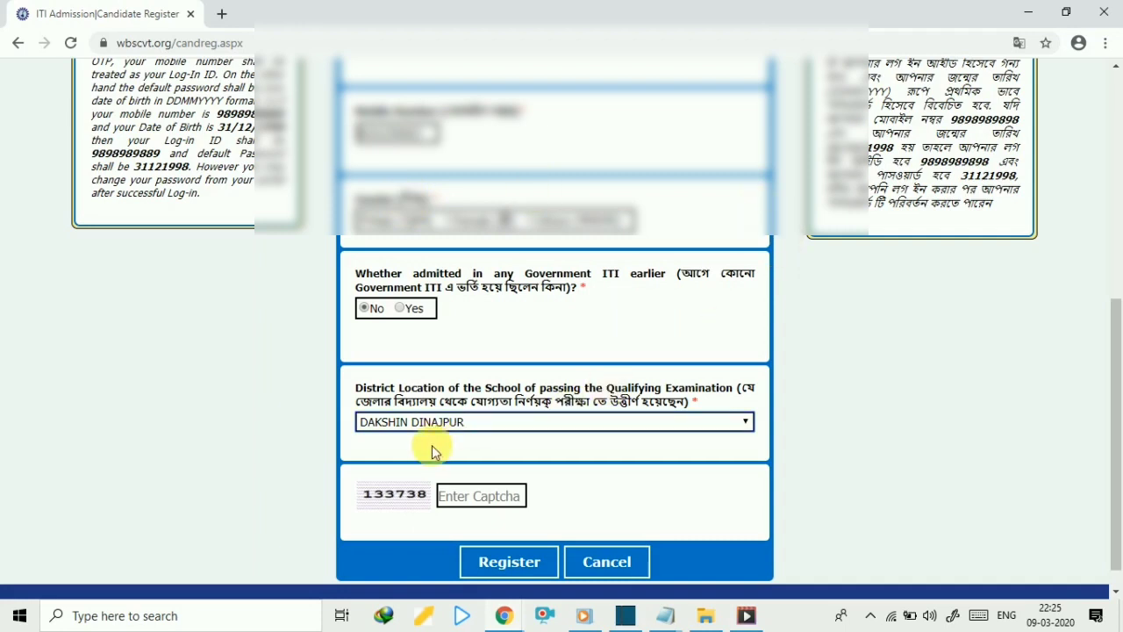
pyautogui.scroll(-1, 430, 449)
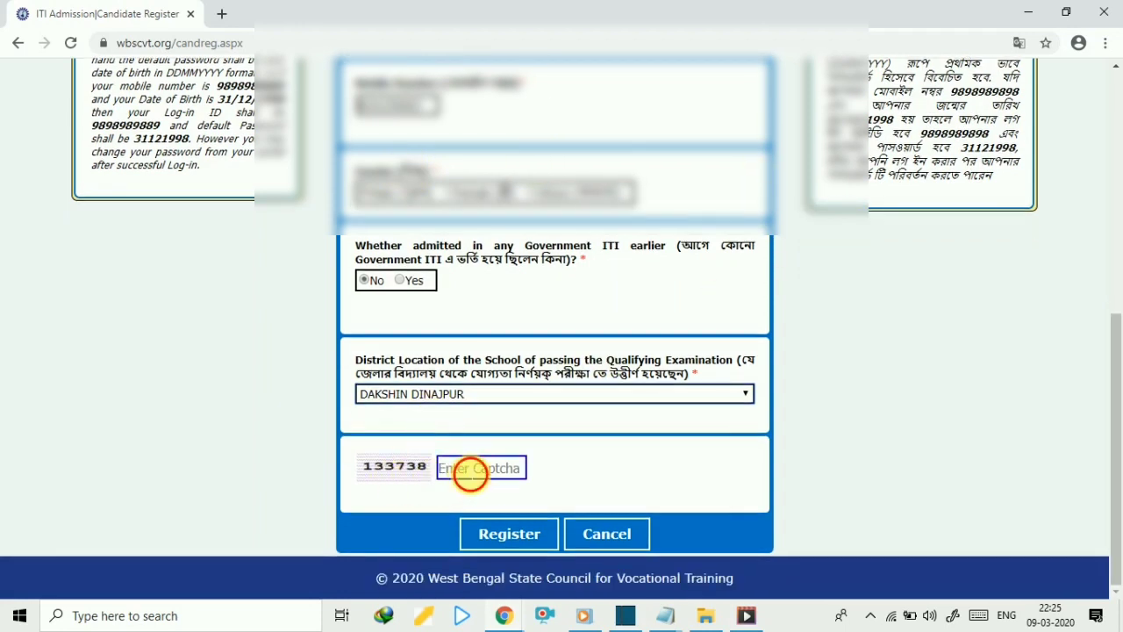
pyautogui.click(471, 471)
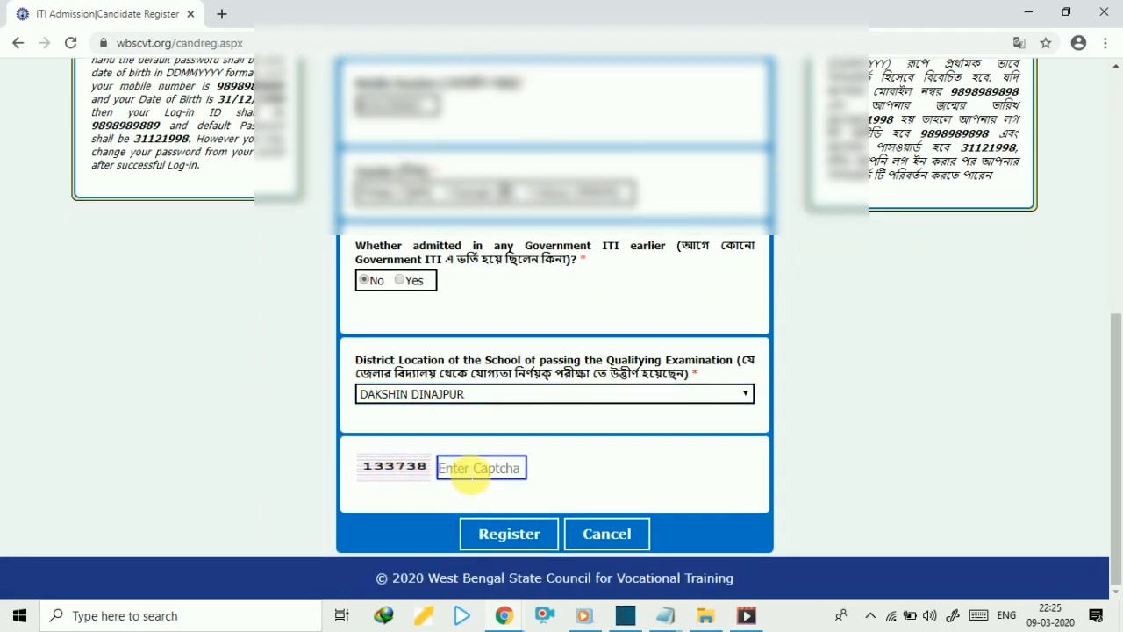
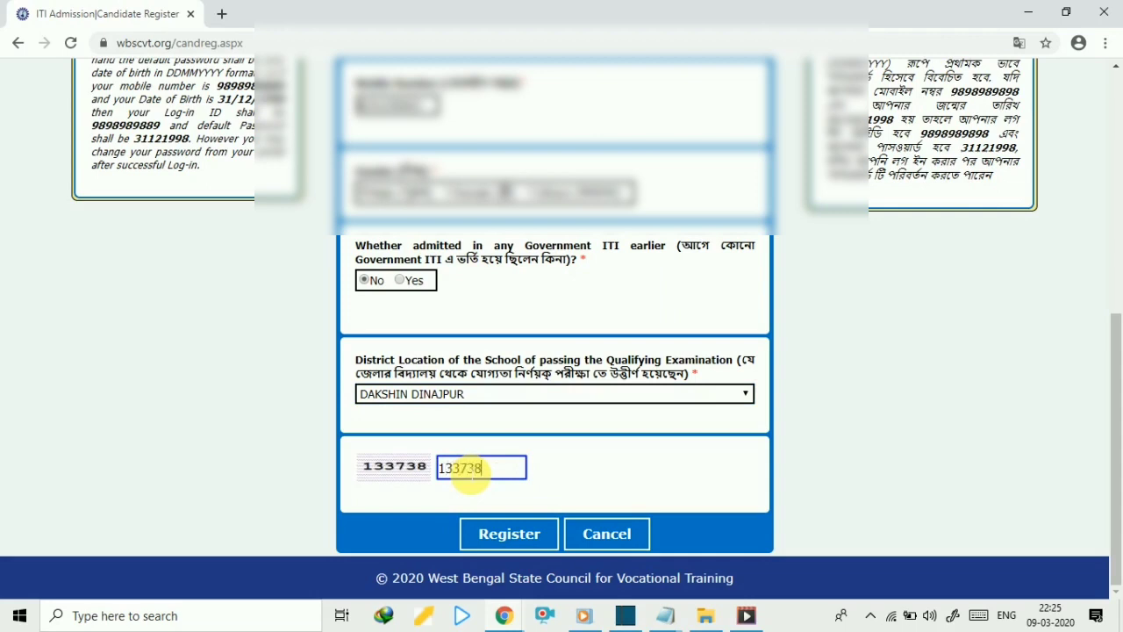
pyautogui.click(507, 535)
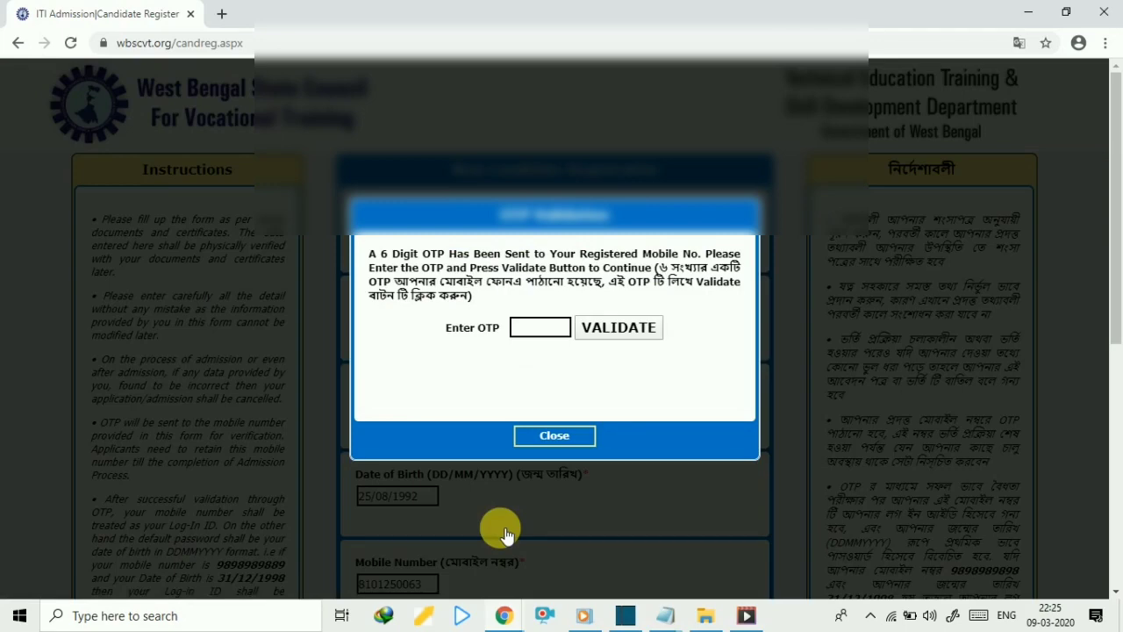
# Step: Enter and validate the received OTP, then close the confirmation to reach login
pyautogui.click(535, 336)
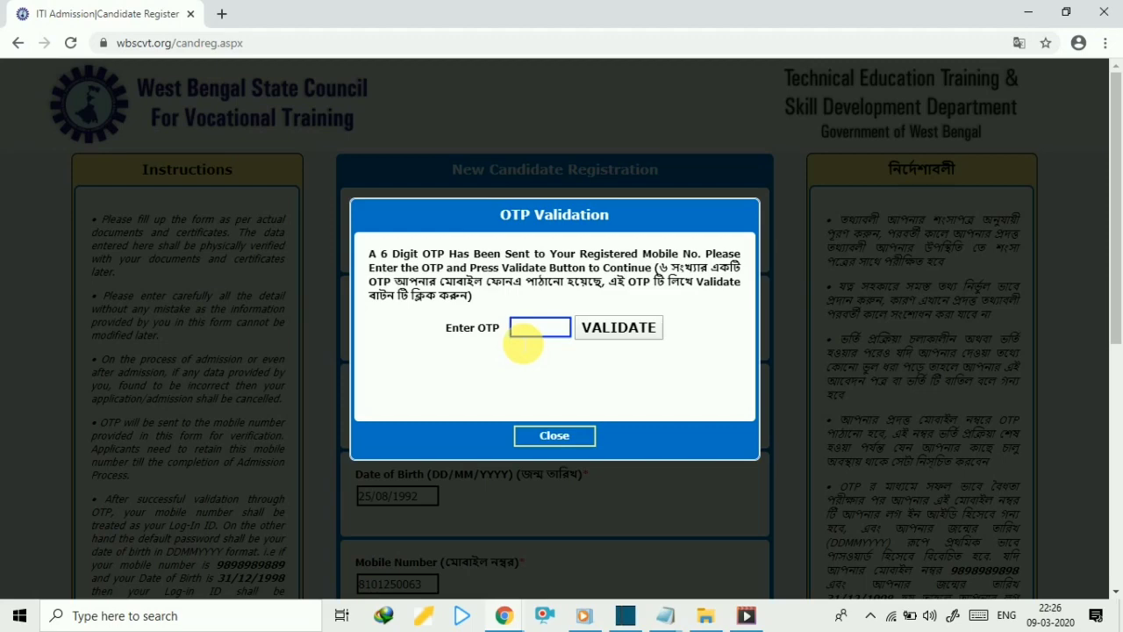
pyautogui.click(614, 334)
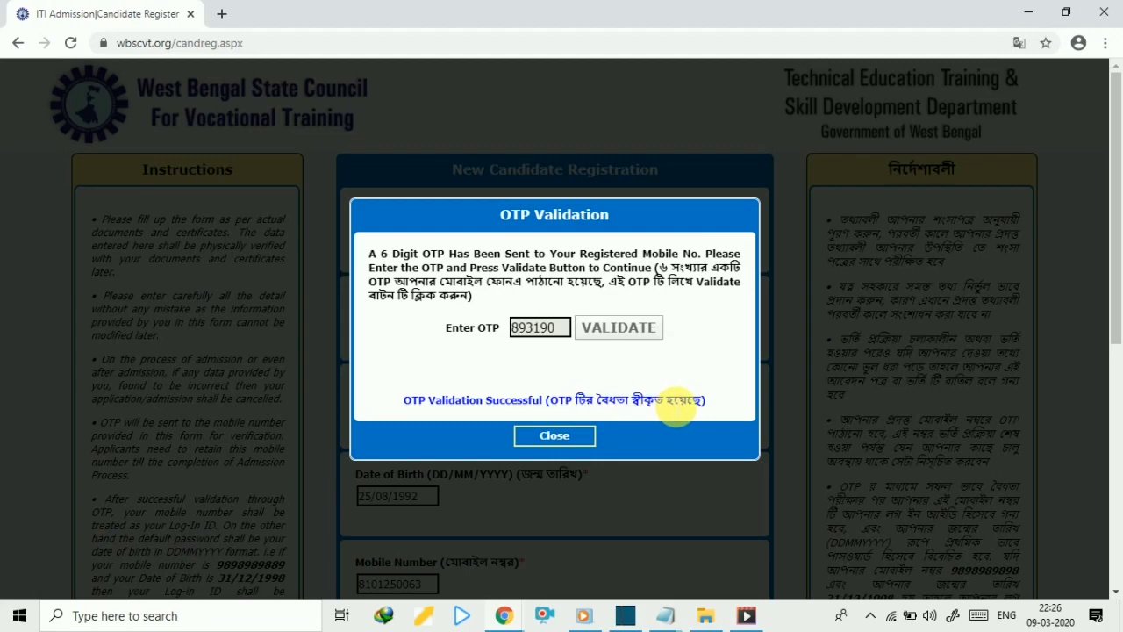
pyautogui.click(573, 443)
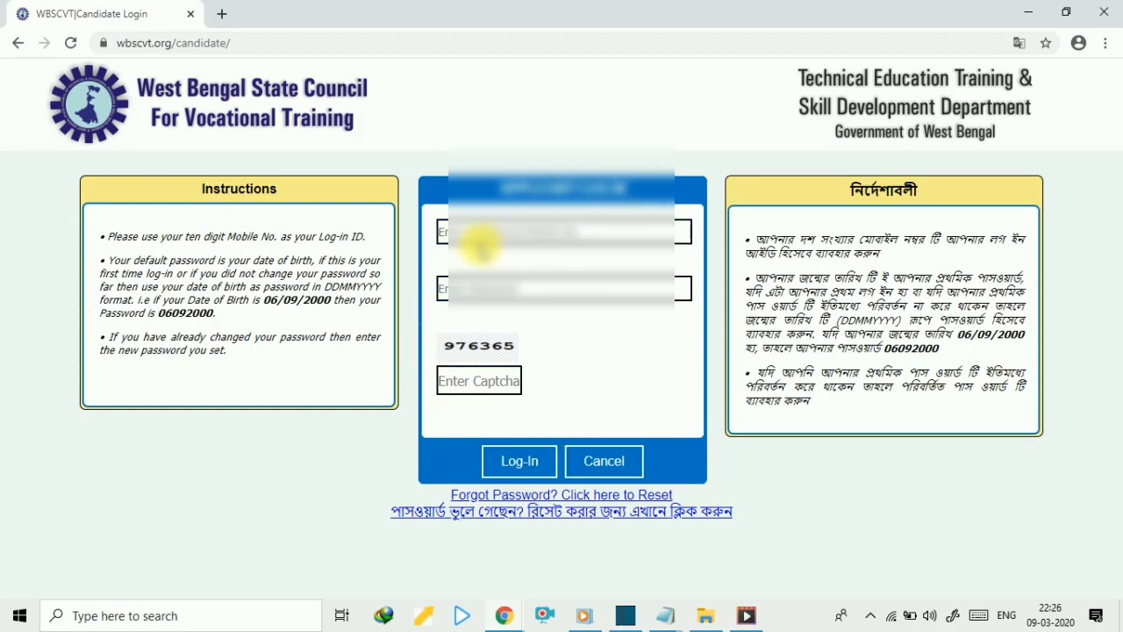
# Step: Log in with the registered mobile number, date-of-birth password and the login captcha
pyautogui.click(485, 240)
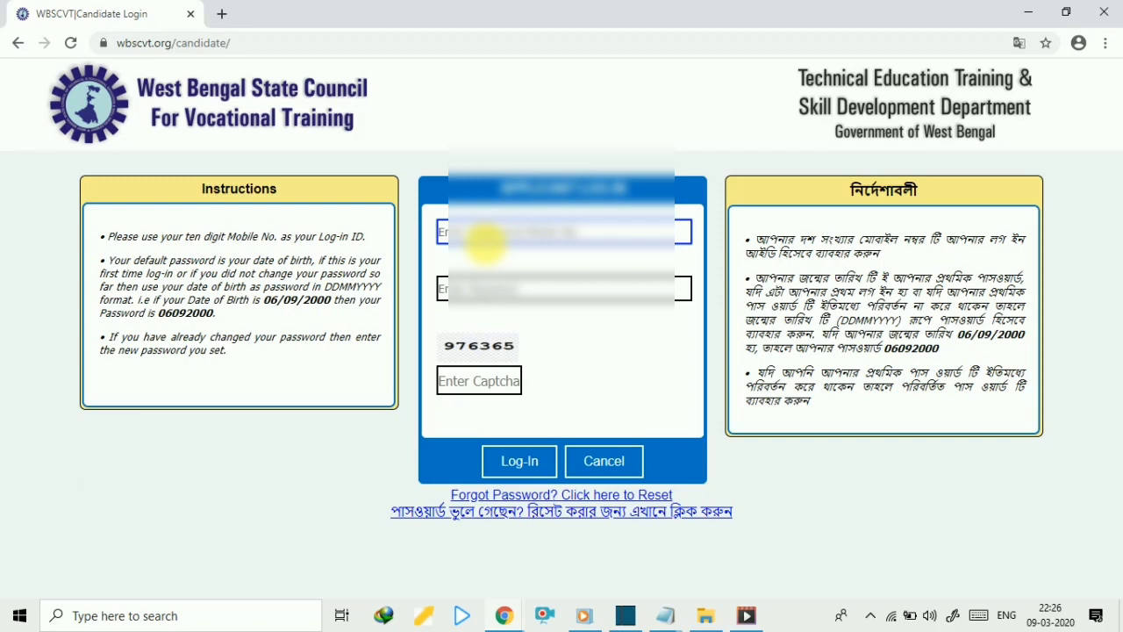
pyautogui.write('81??????')
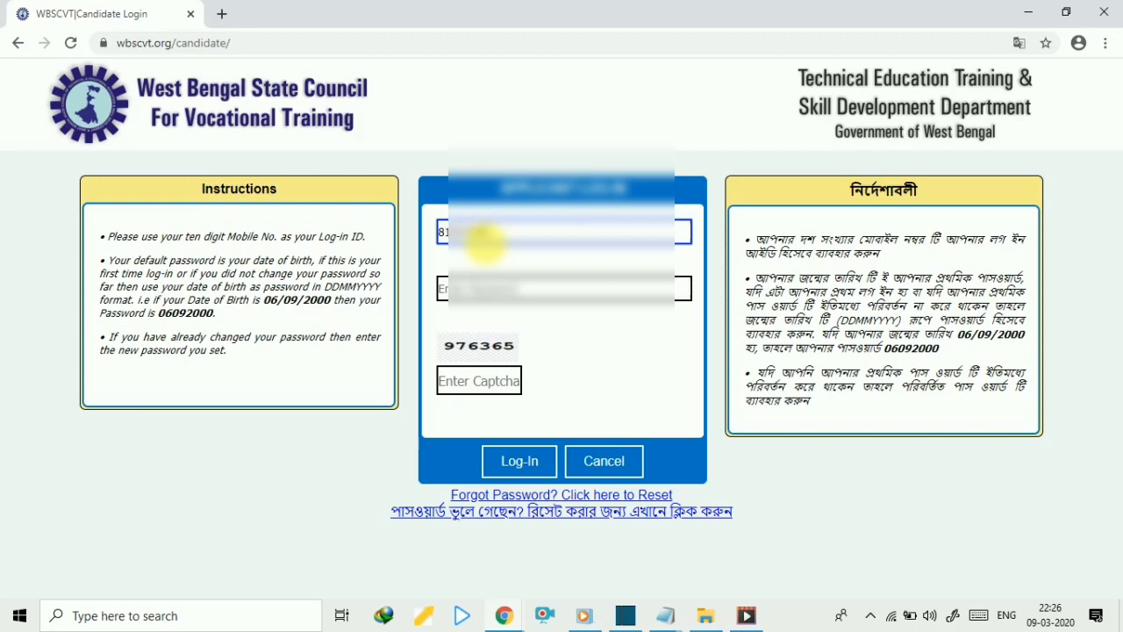
pyautogui.write('???')
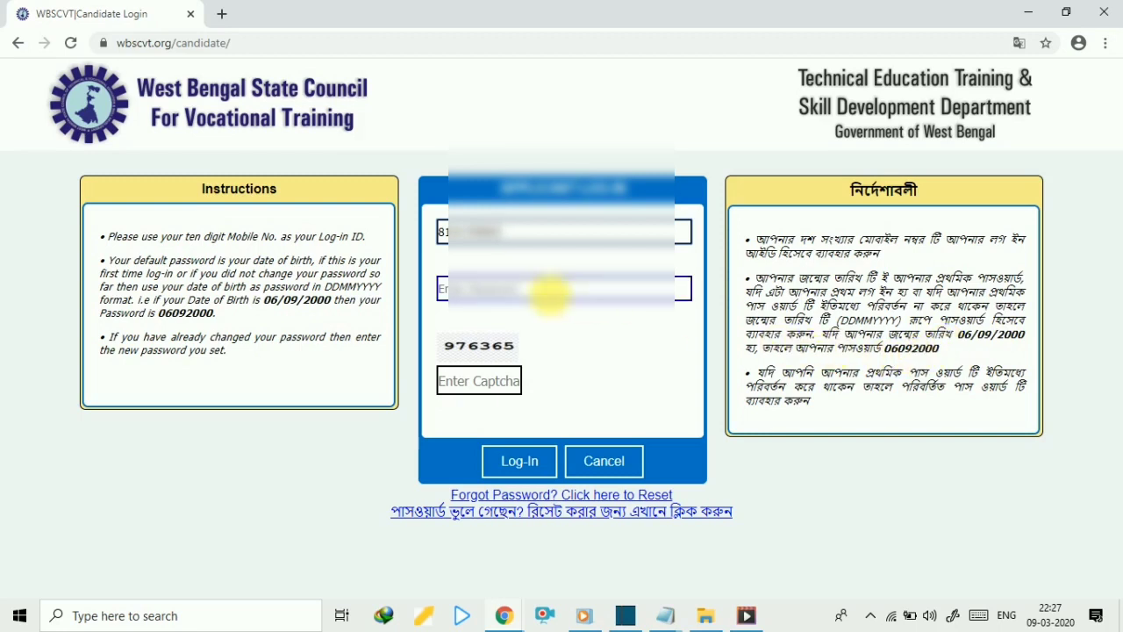
pyautogui.click(532, 298)
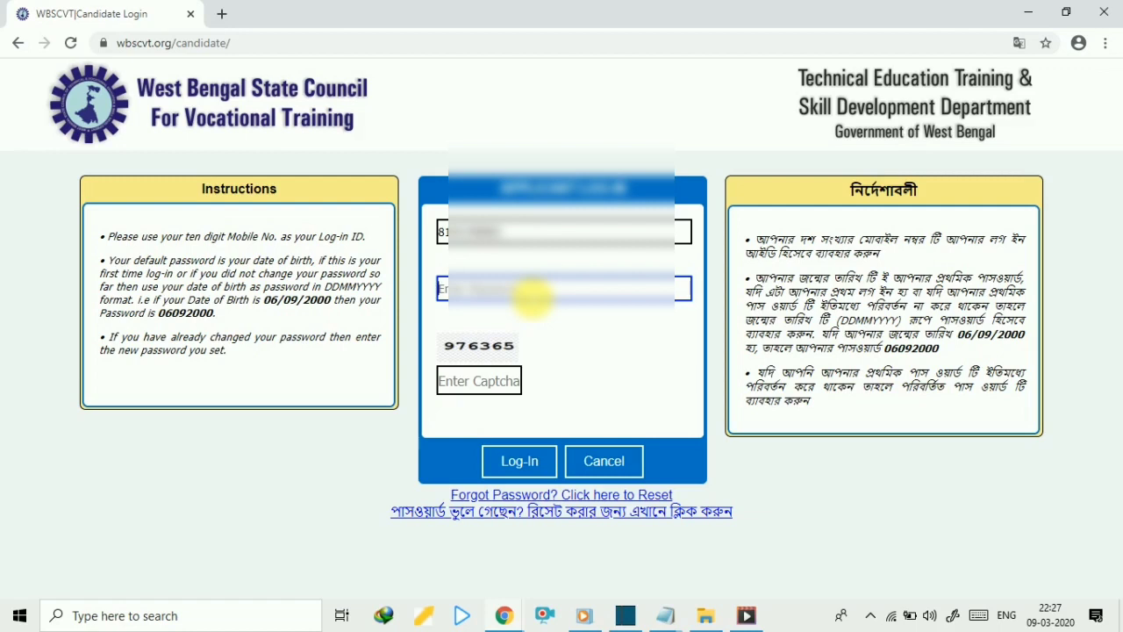
pyautogui.write('******')
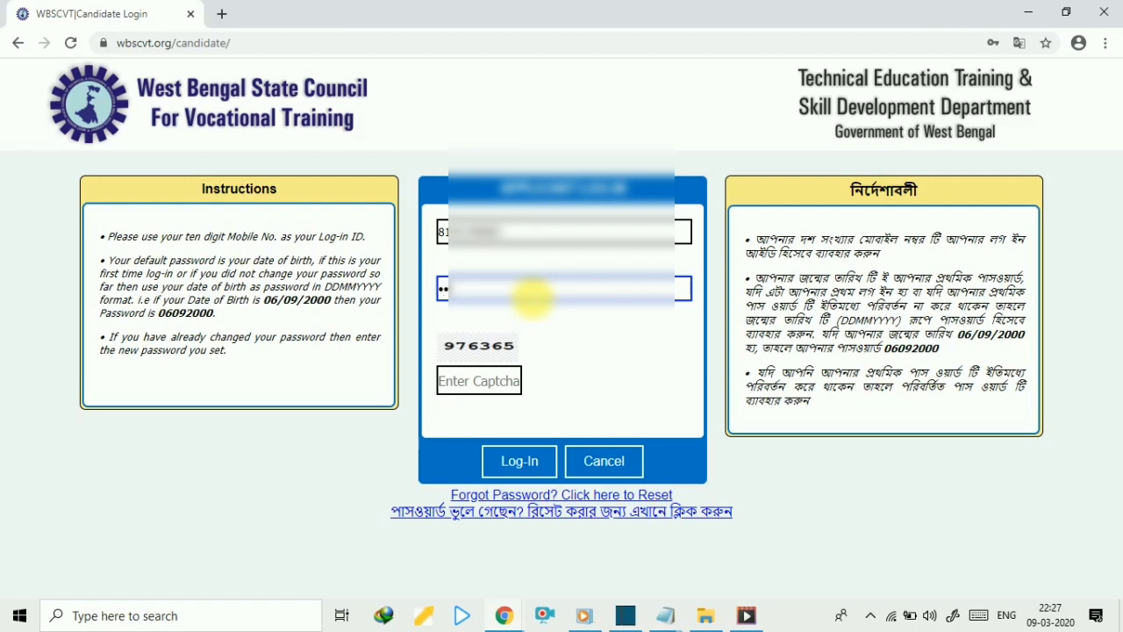
pyautogui.write('**')
pyautogui.click(487, 380)
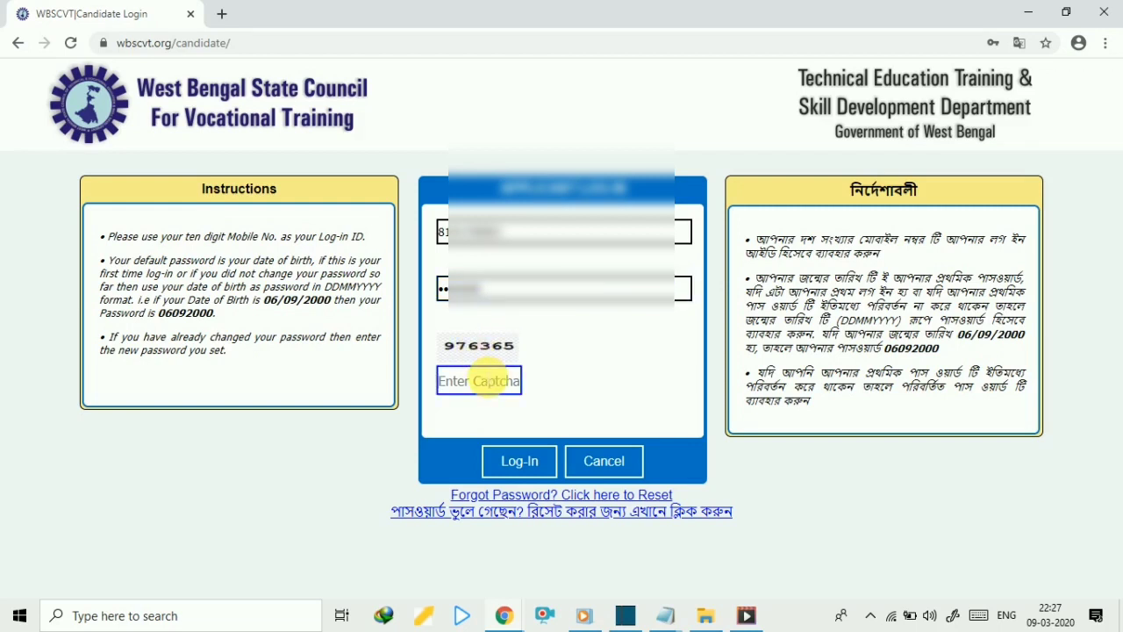
pyautogui.write('976365')
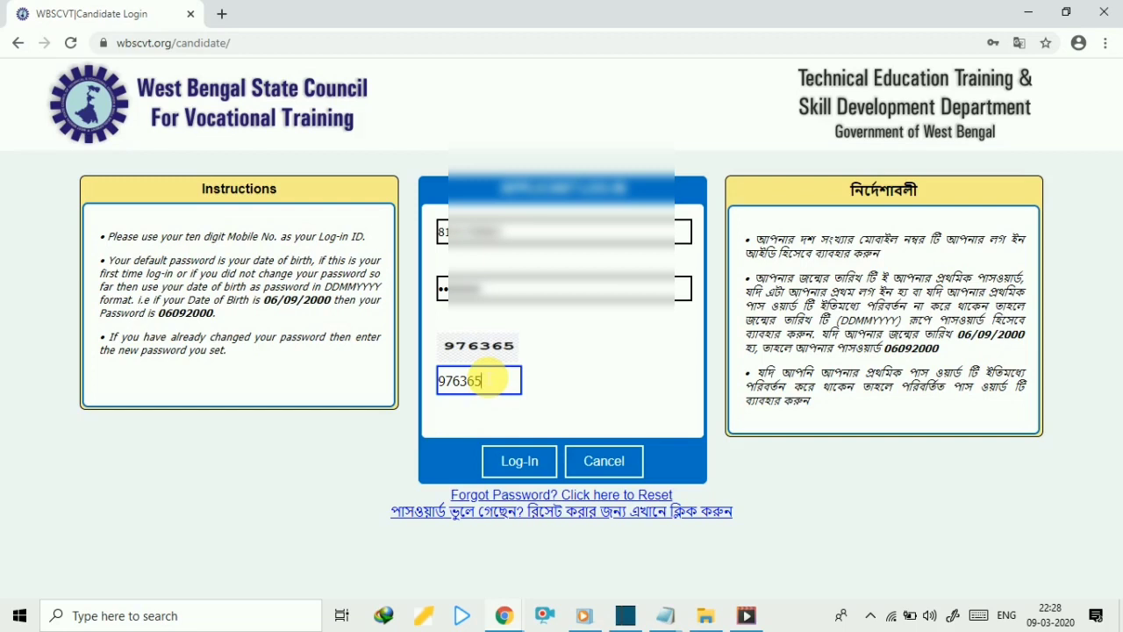
pyautogui.click(534, 461)
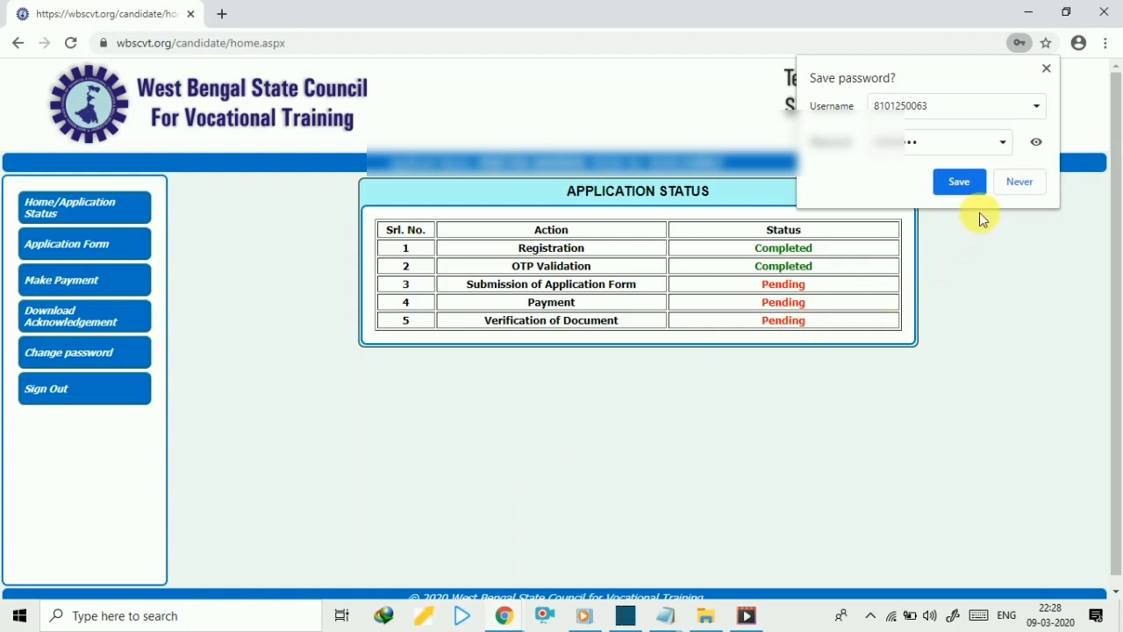
# Step: Decline Chrome's password save and open the Application Form from the left menu
pyautogui.click(1020, 184)
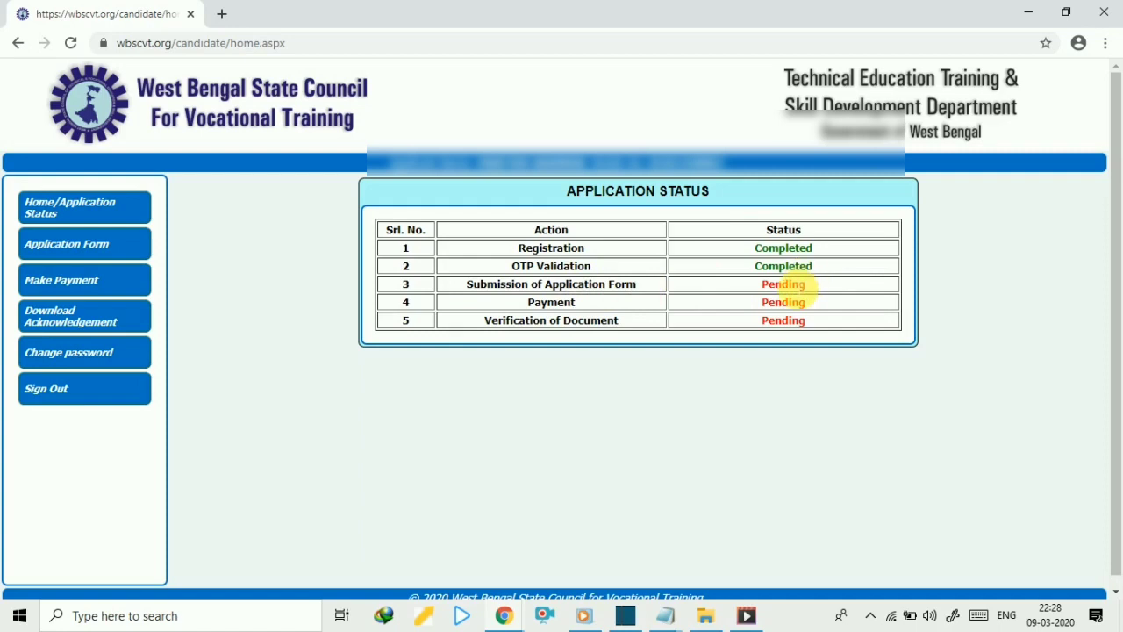
pyautogui.scroll(-1, 514, 290)
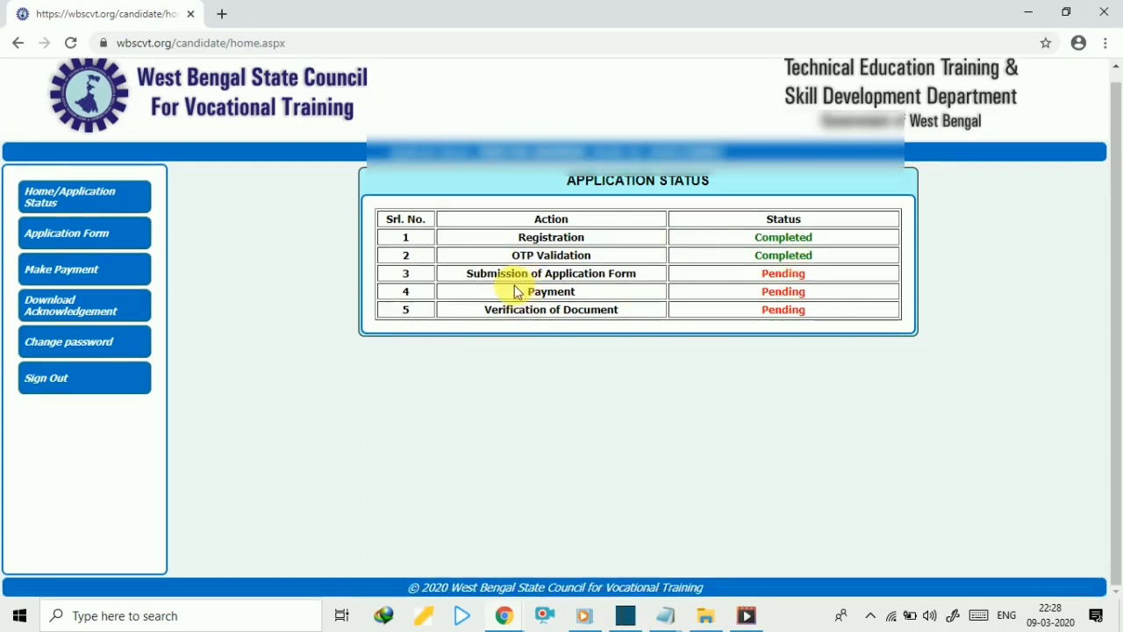
pyautogui.click(64, 237)
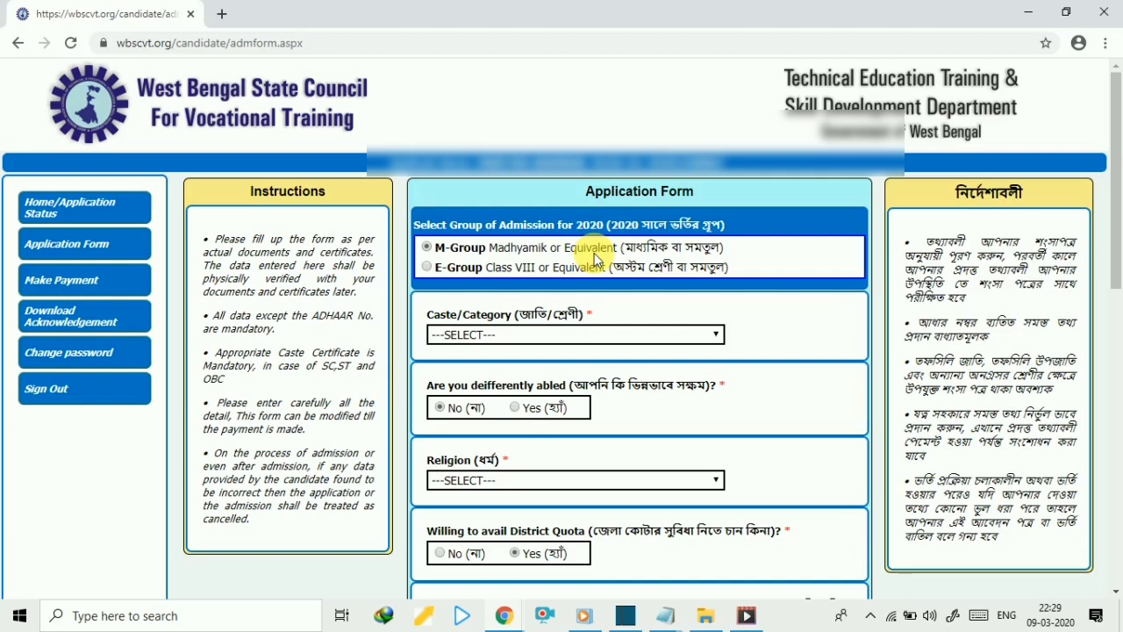
pyautogui.click(569, 332)
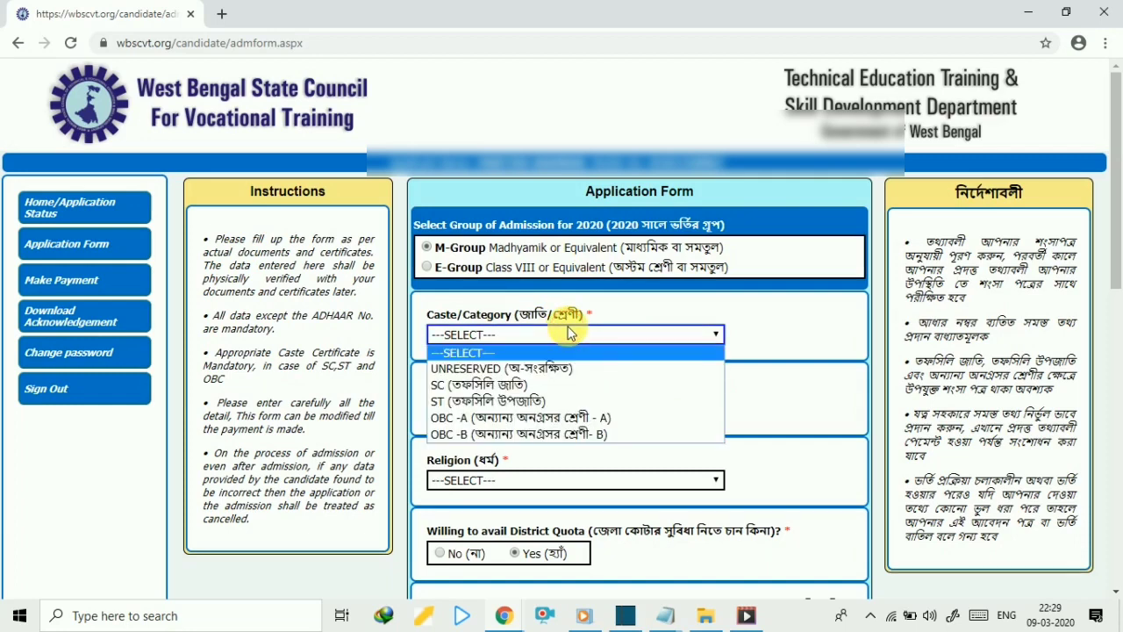
pyautogui.click(490, 394)
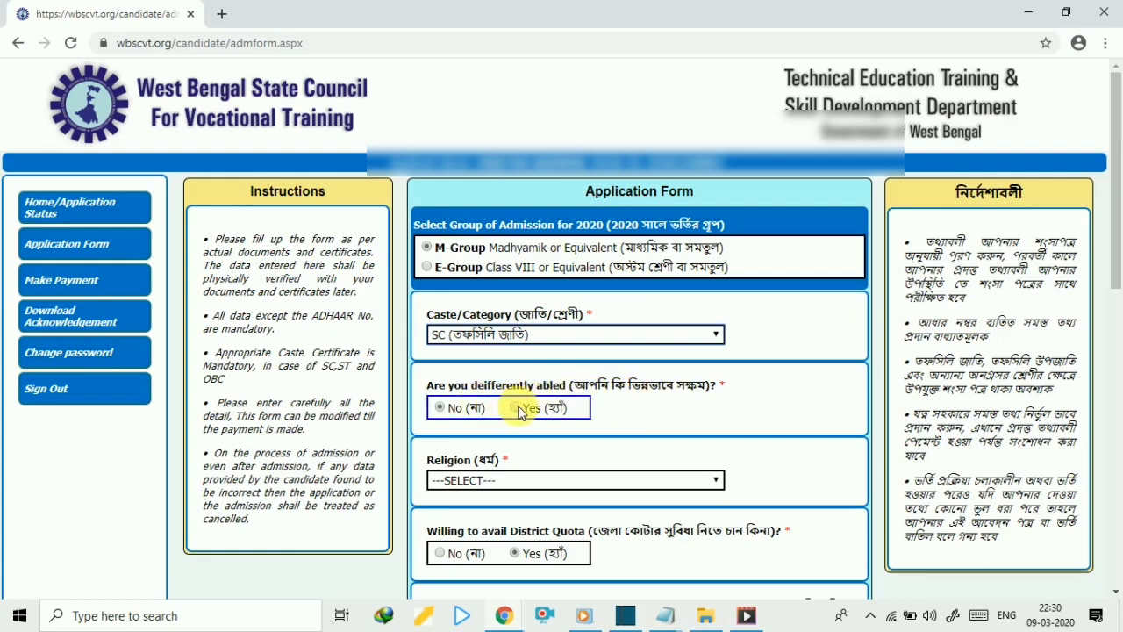
pyautogui.scroll(-2, 691, 396)
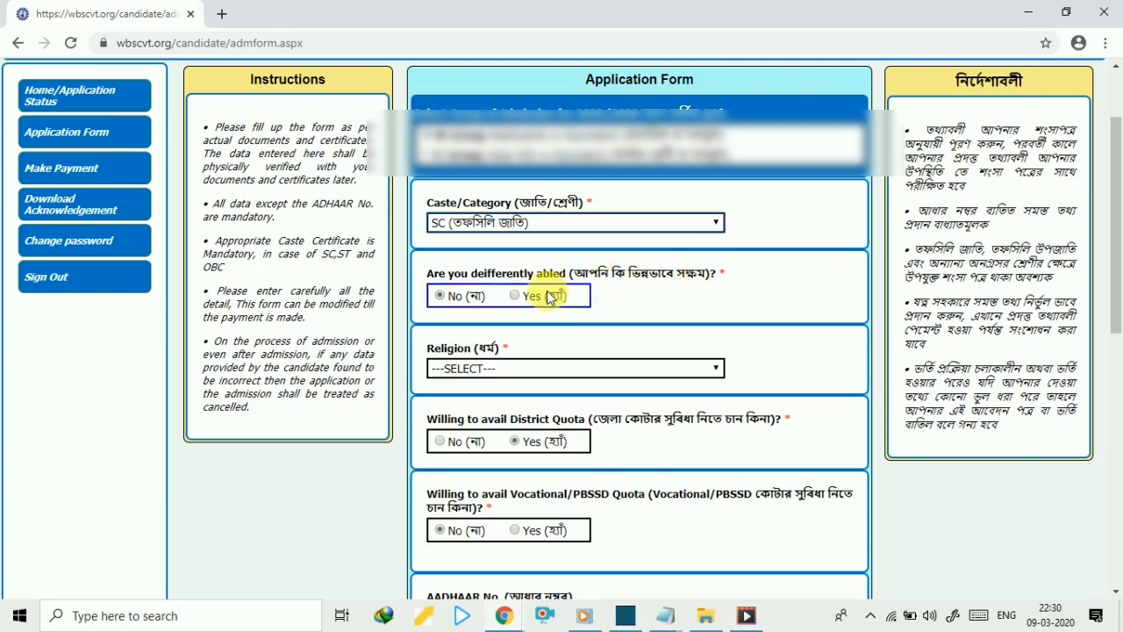
pyautogui.scroll(-4, 534, 299)
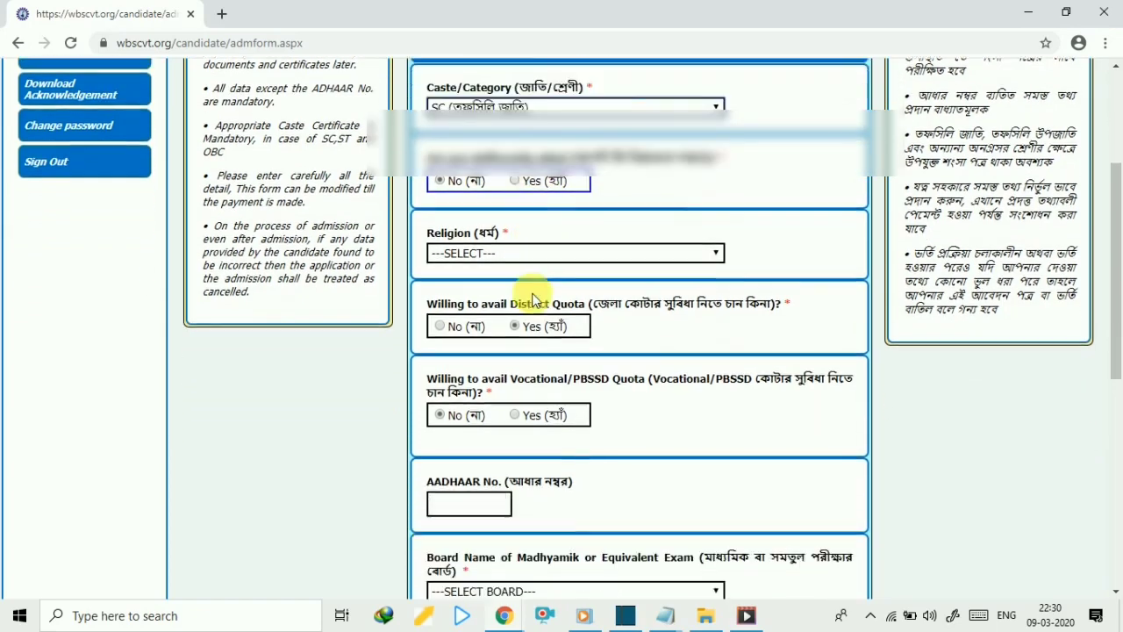
pyautogui.scroll(-3, 533, 299)
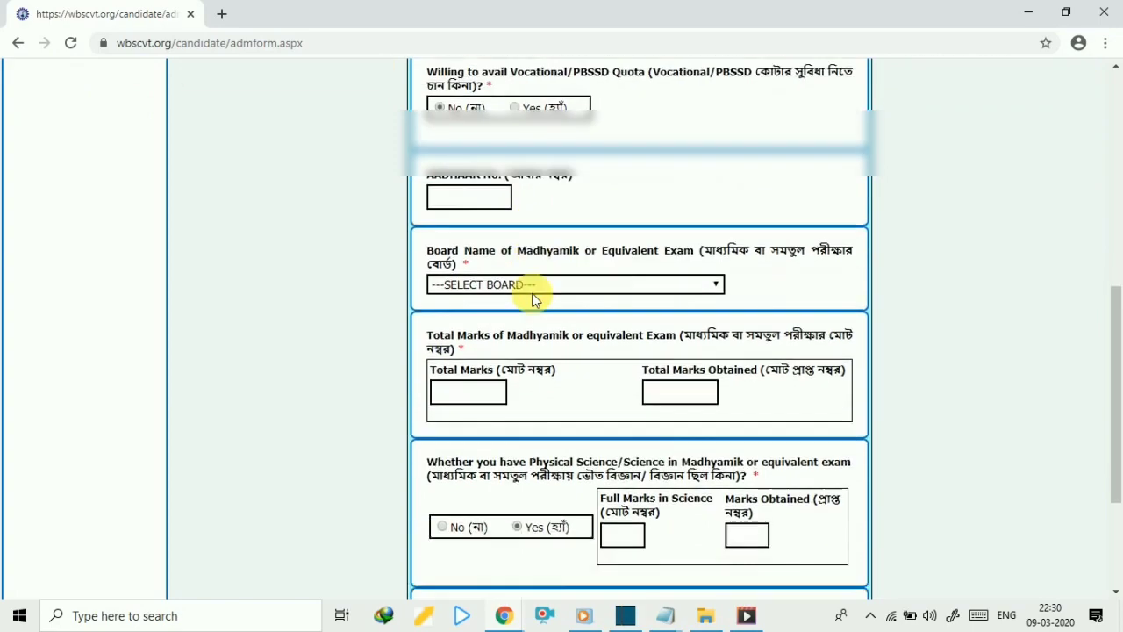
pyautogui.scroll(6, 533, 299)
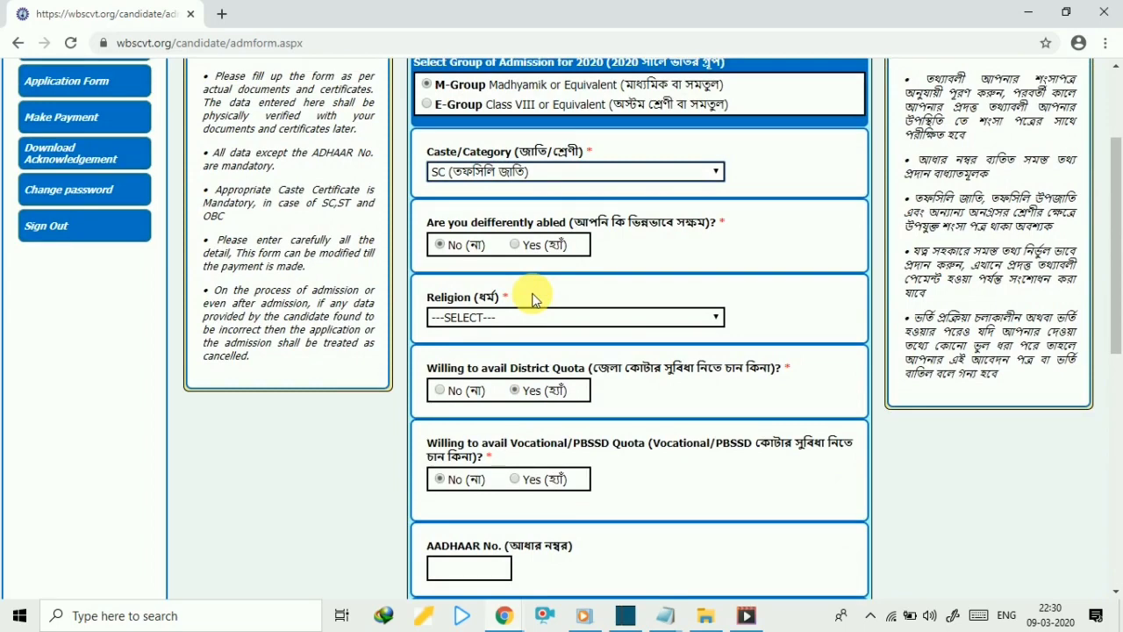
pyautogui.click(452, 253)
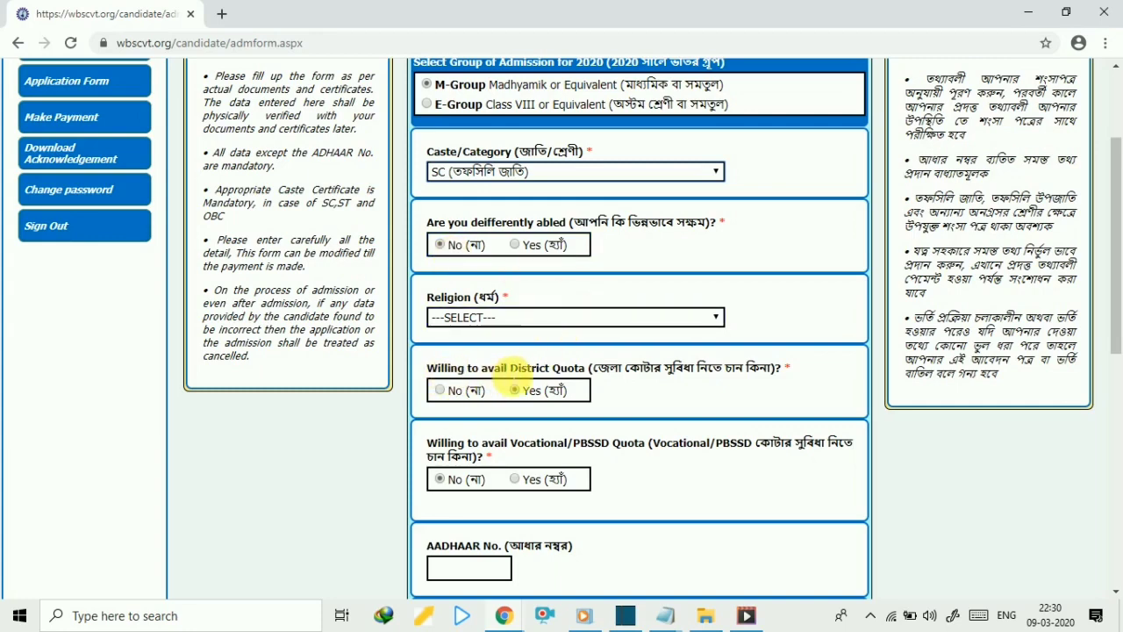
pyautogui.click(478, 392)
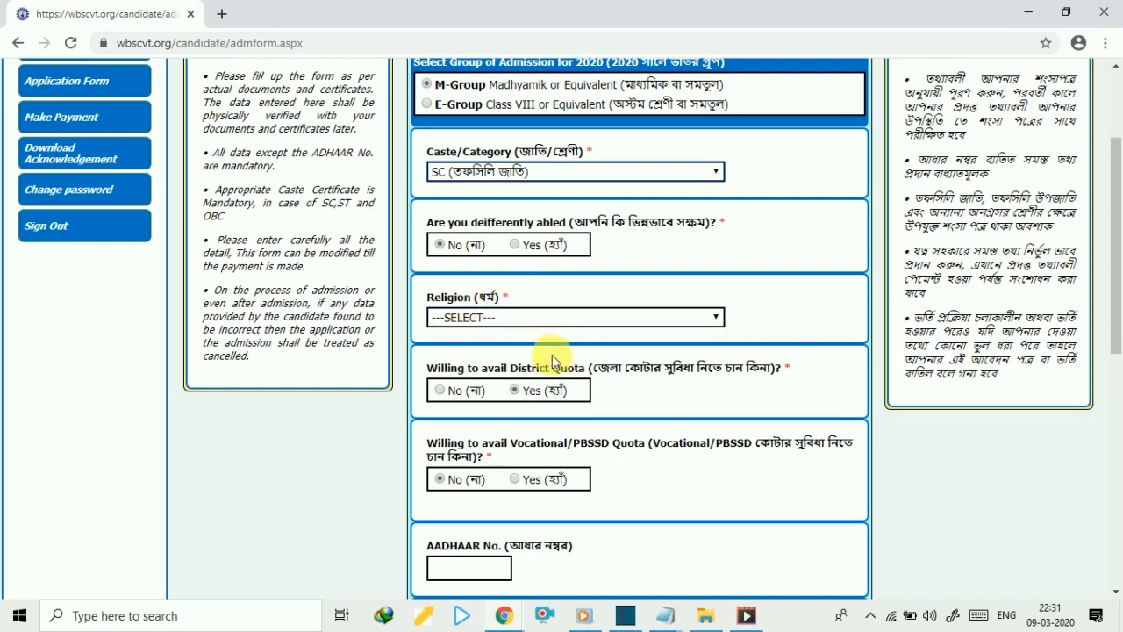
# Step: Set the religion to HINDUISM and keep District Quota as Yes
pyautogui.click(503, 316)
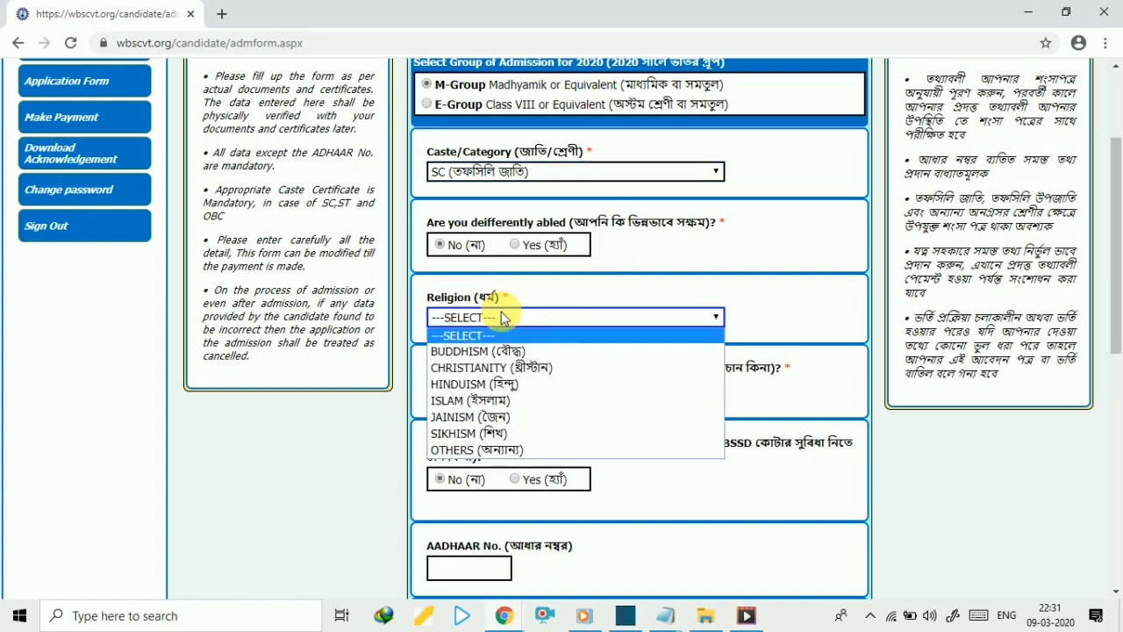
pyautogui.click(469, 384)
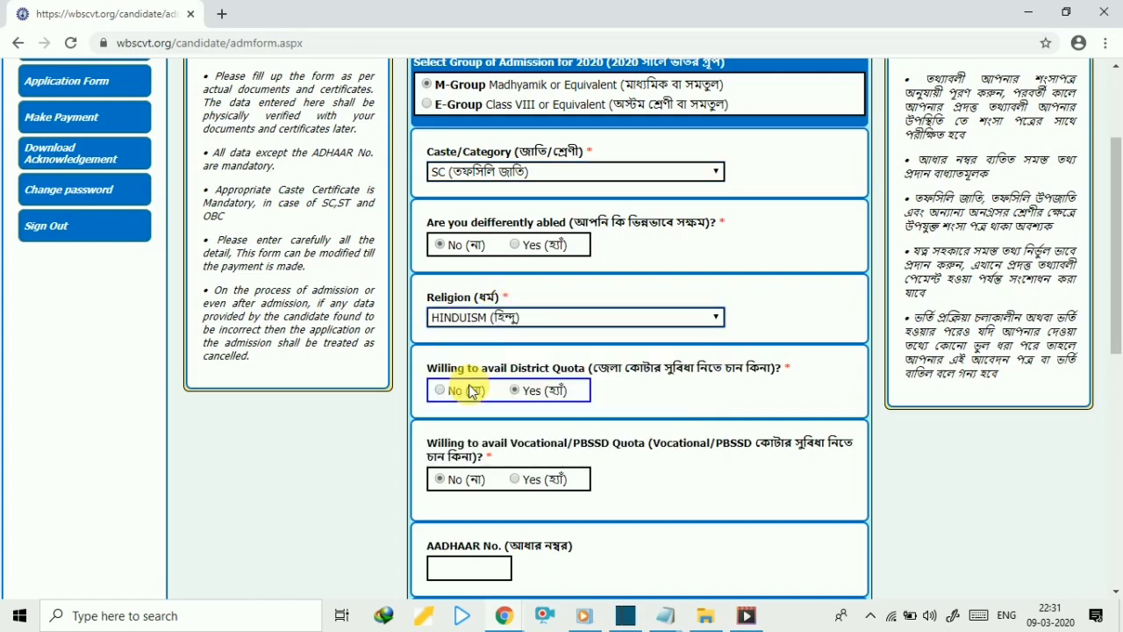
pyautogui.click(515, 390)
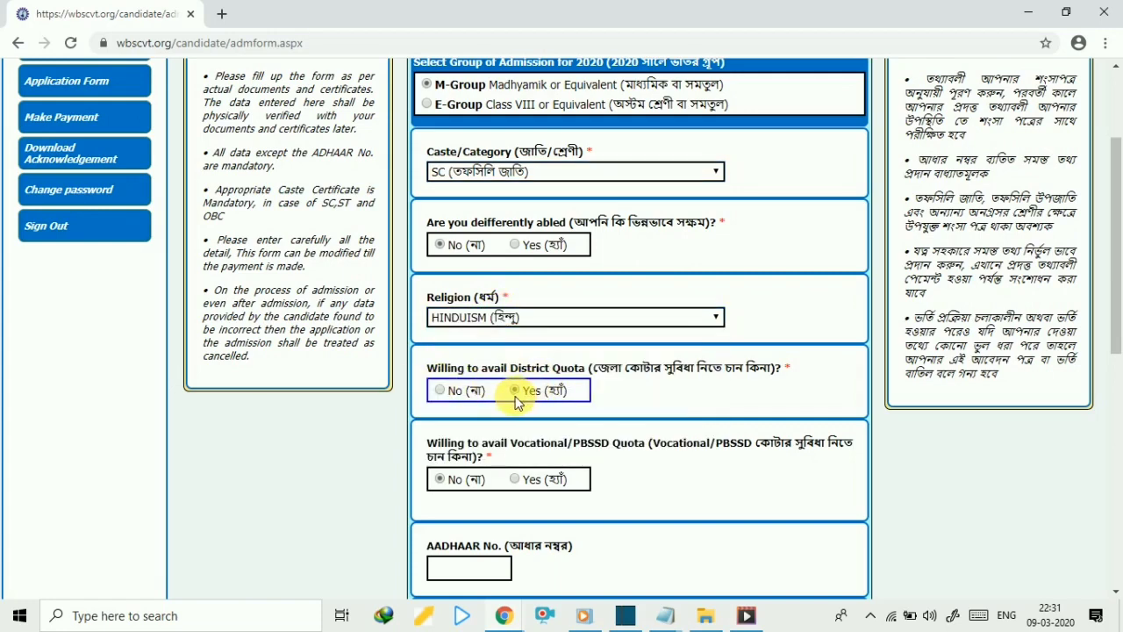
# Step: Begin entering the applicant's Aadhaar number in the AADHAAR No. field
pyautogui.scroll(-1, 516, 400)
pyautogui.scroll(-1, 516, 400)
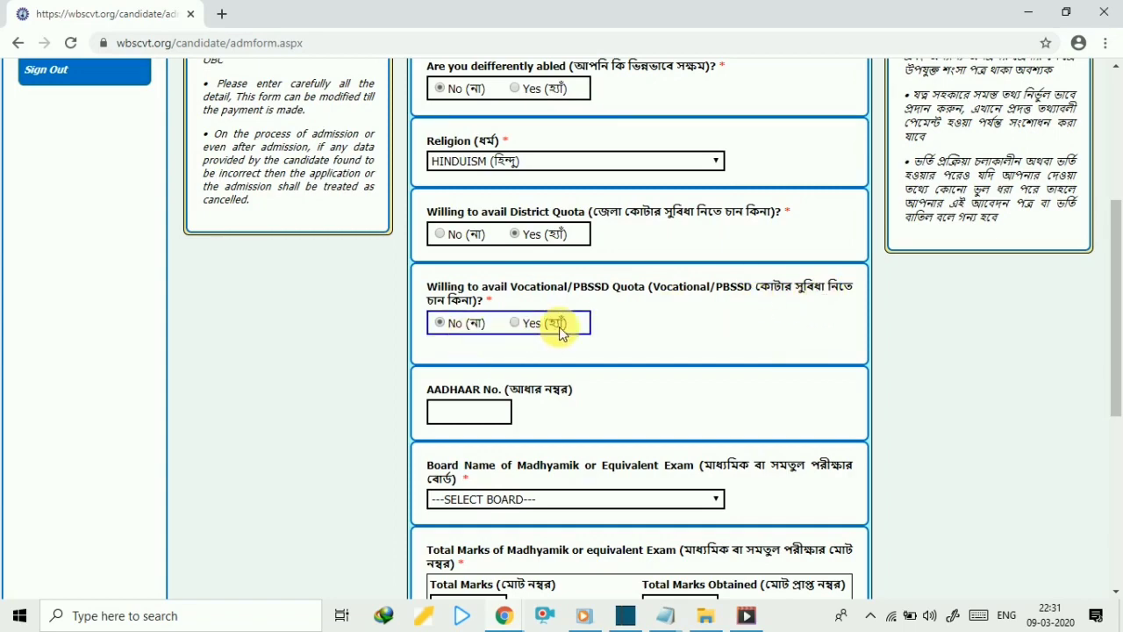
pyautogui.scroll(-1, 565, 338)
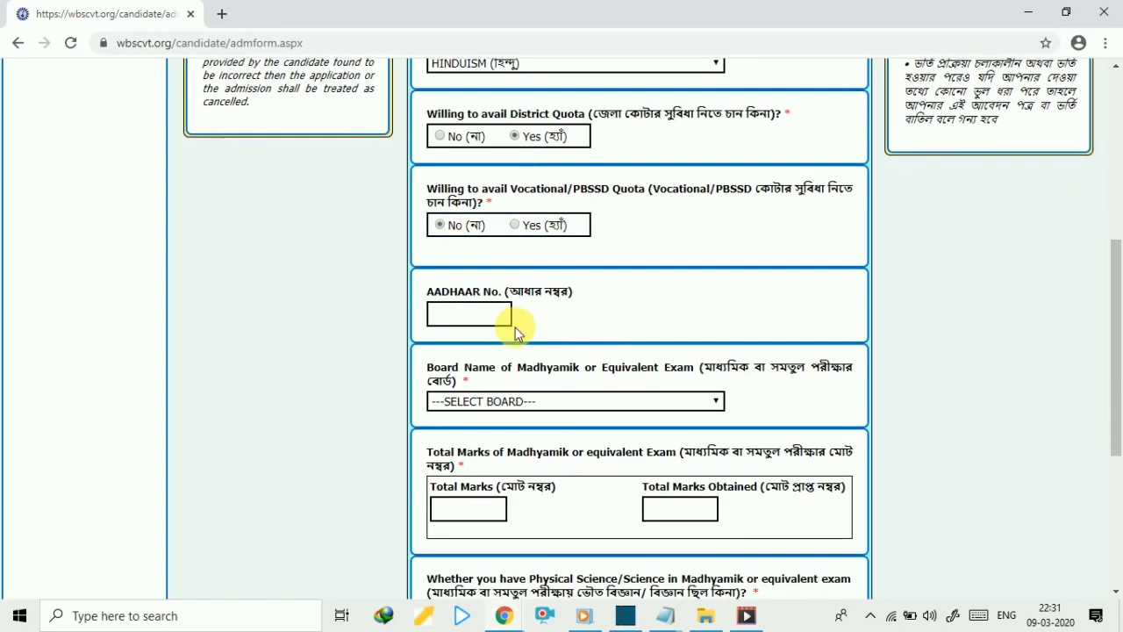
pyautogui.click(471, 313)
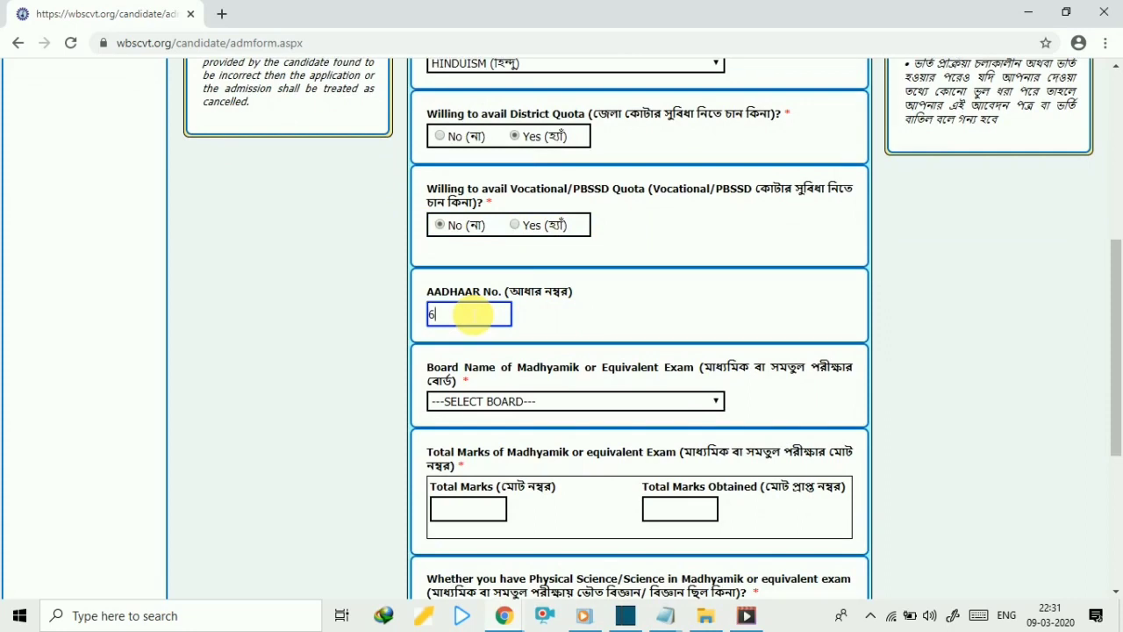
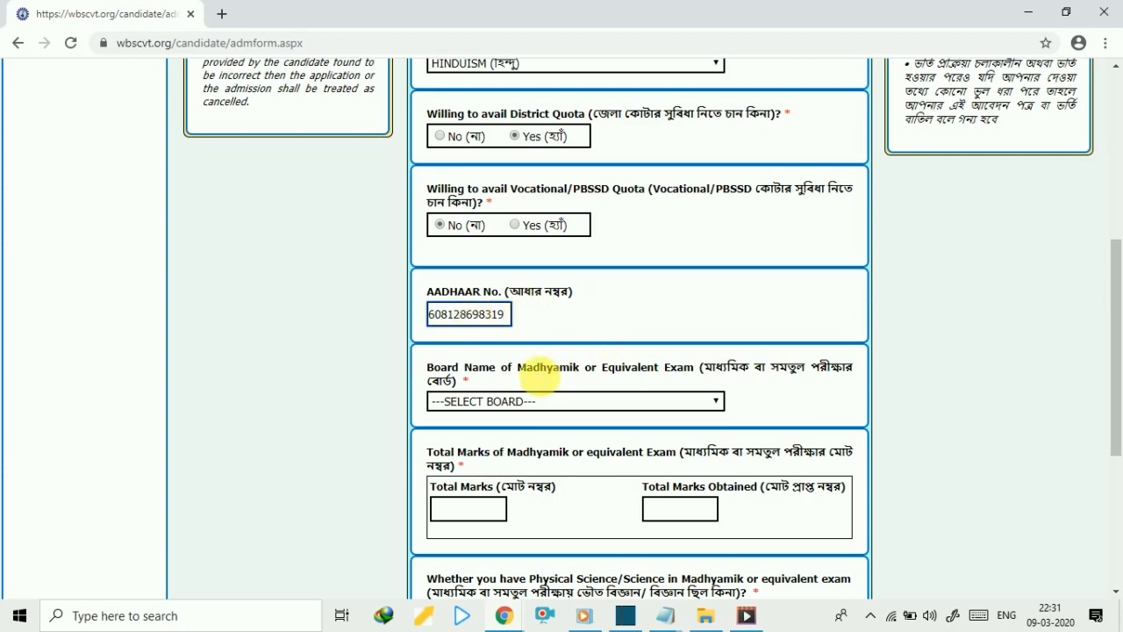
# Step: Select West Bengal Board of Secondary Education as the Madhyamik board name
pyautogui.click(717, 399)
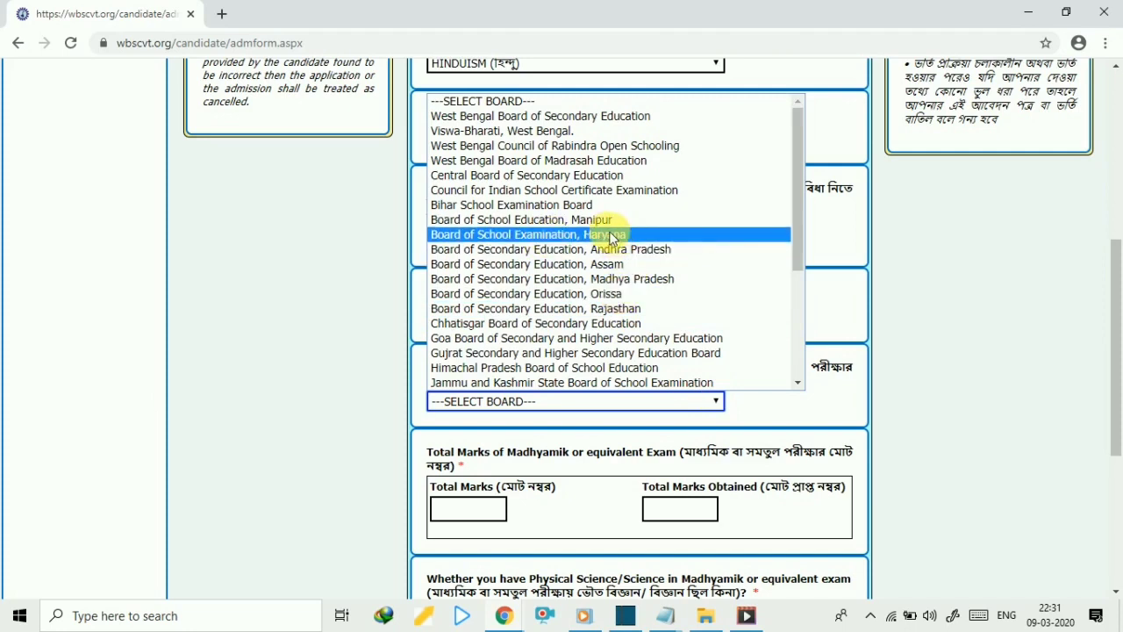
pyautogui.scroll(-1, 621, 293)
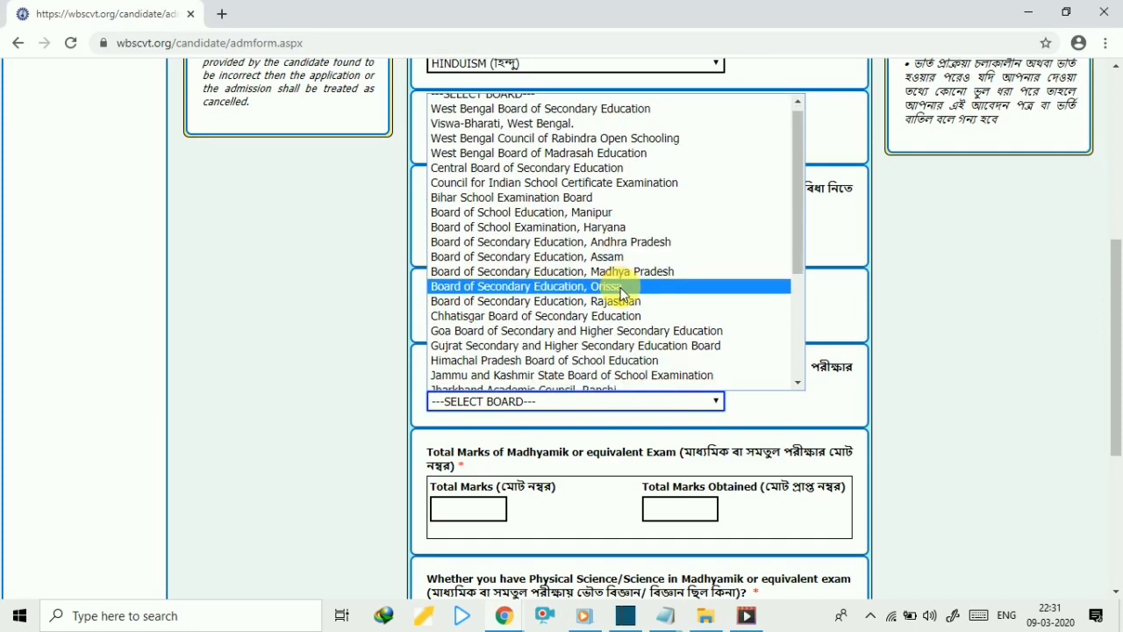
pyautogui.scroll(1, 621, 293)
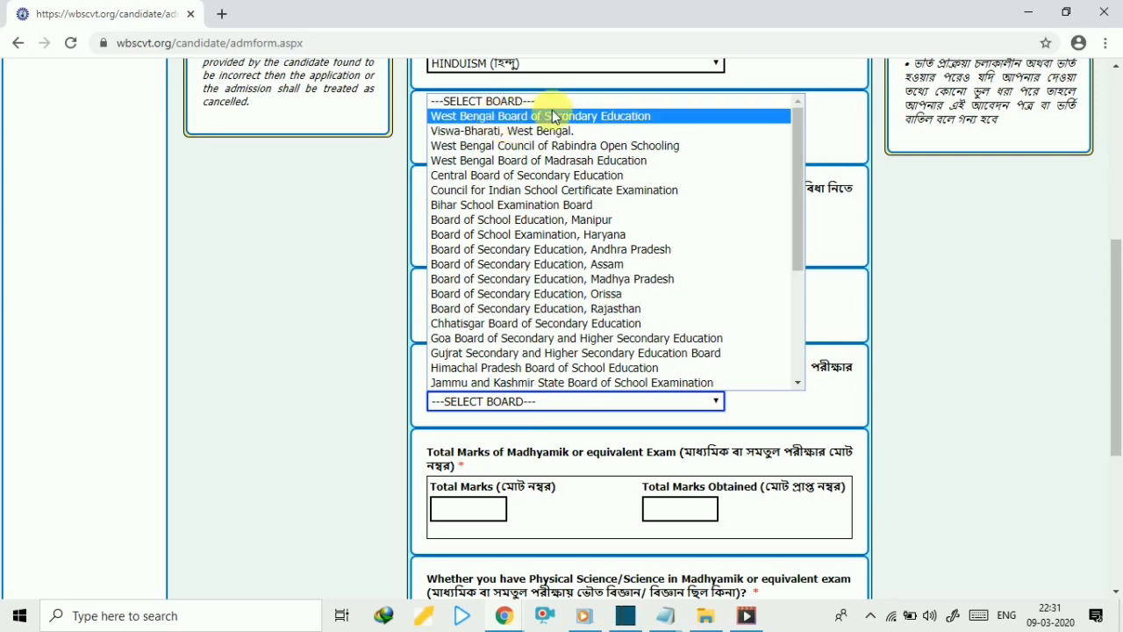
pyautogui.click(586, 115)
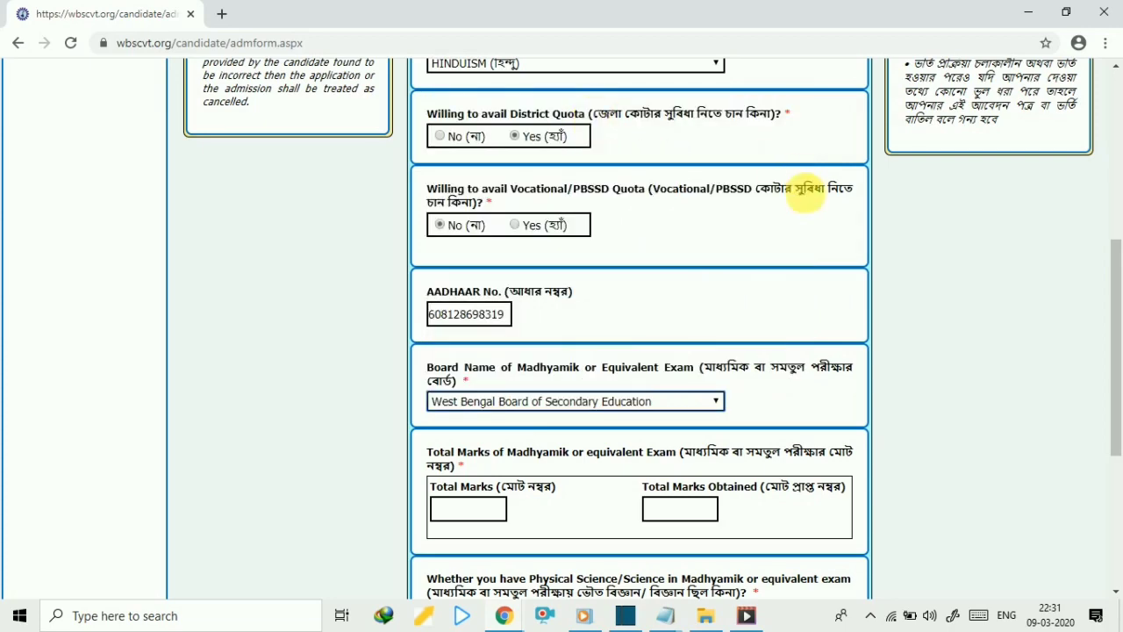
pyautogui.scroll(-3, 627, 324)
# Step: Enter Madhyamik Total Marks 800 and Total Marks Obtained 439
pyautogui.click(442, 268)
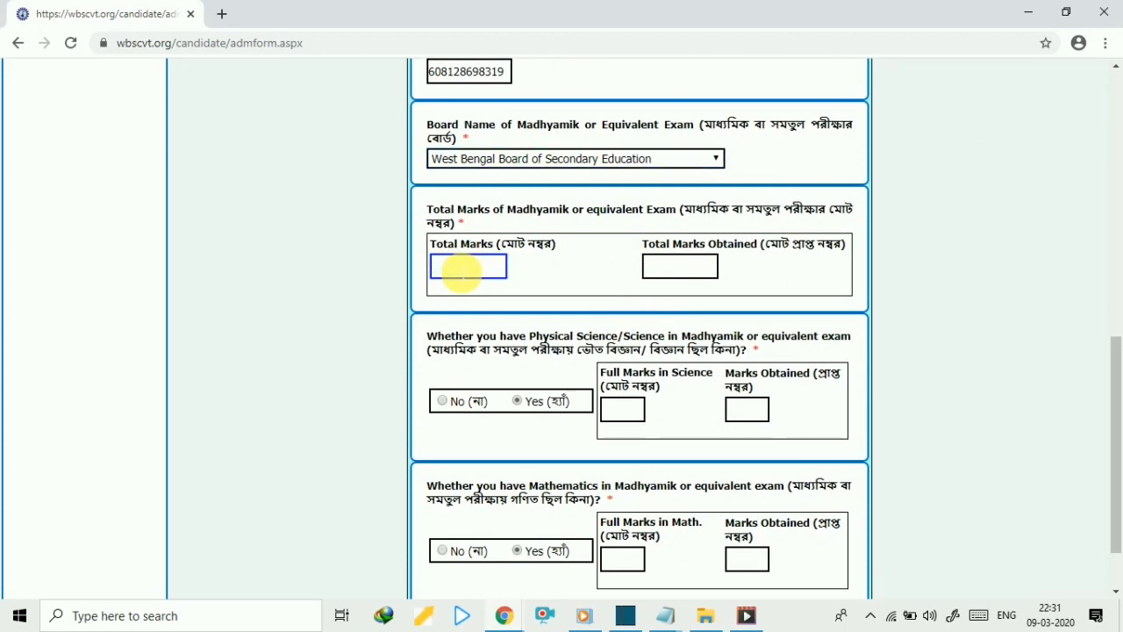
pyautogui.write('800')
pyautogui.click(672, 268)
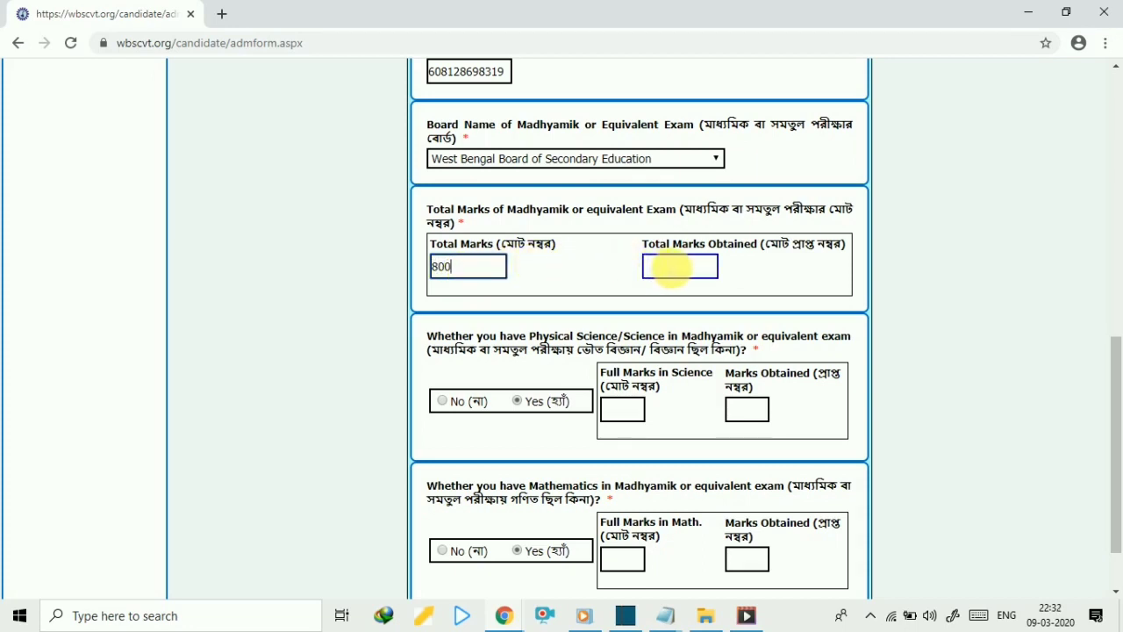
pyautogui.write('43')
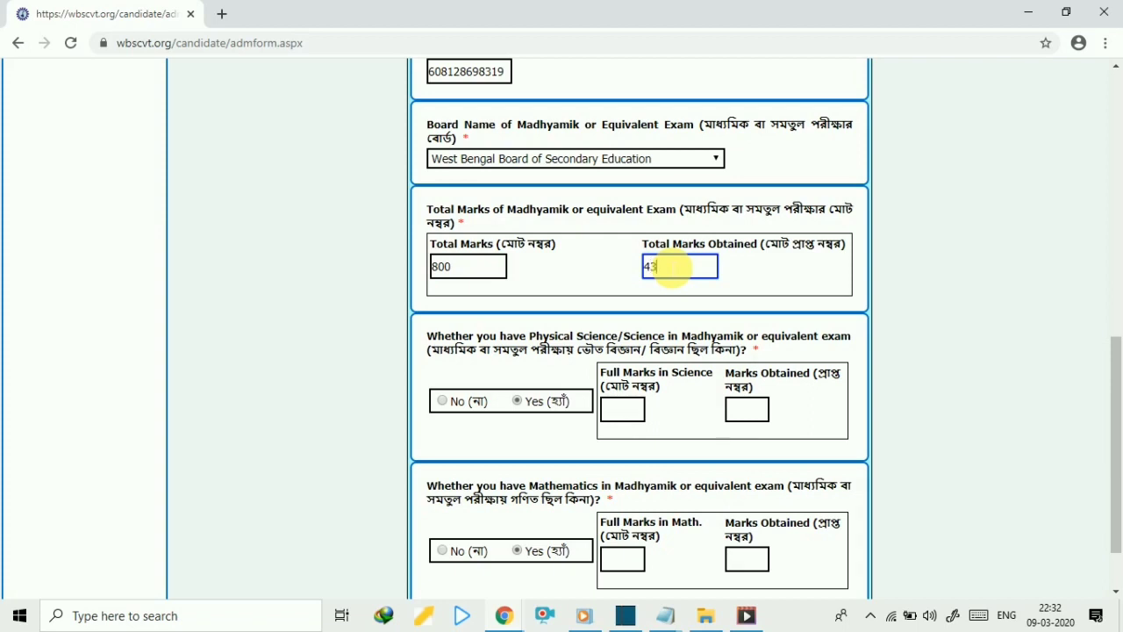
pyautogui.write('9')
pyautogui.click(606, 261)
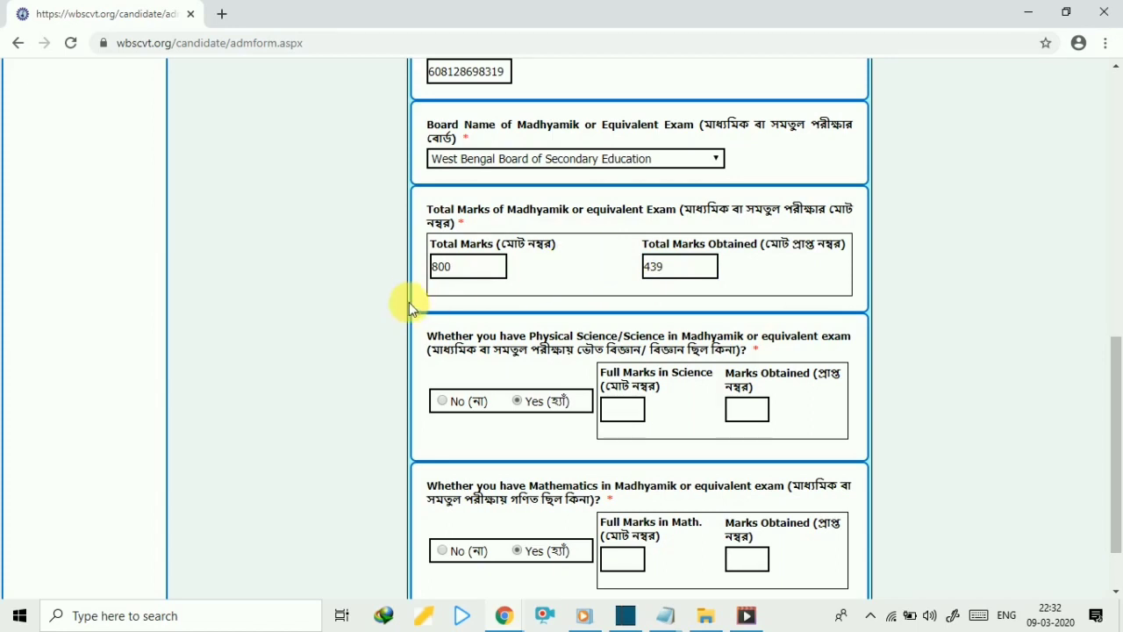
pyautogui.click(488, 272)
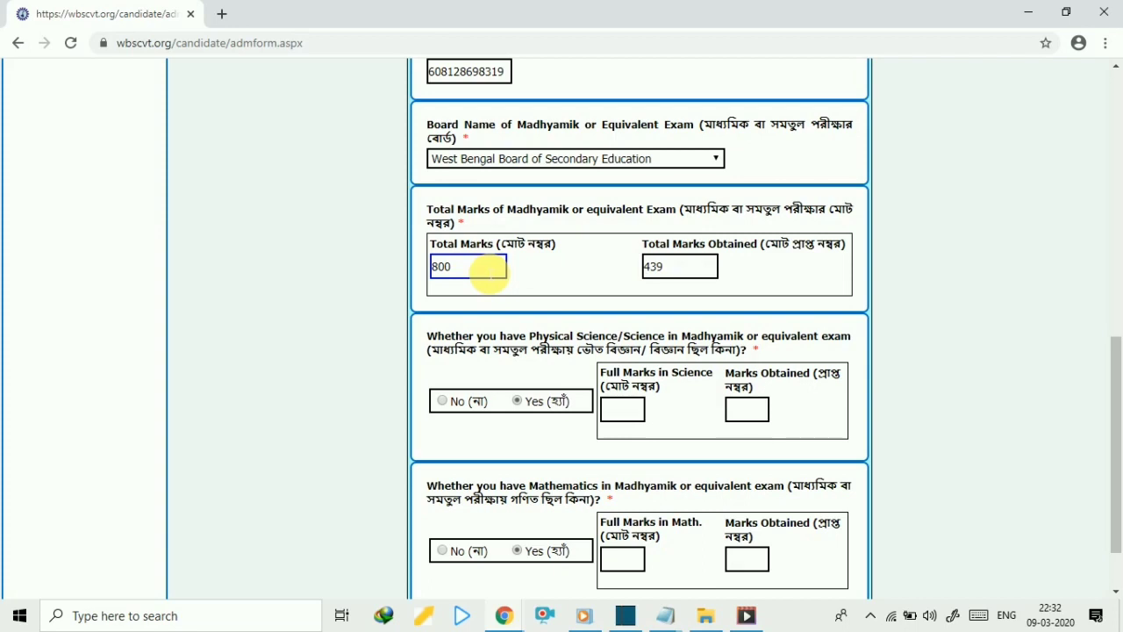
pyautogui.click(656, 266)
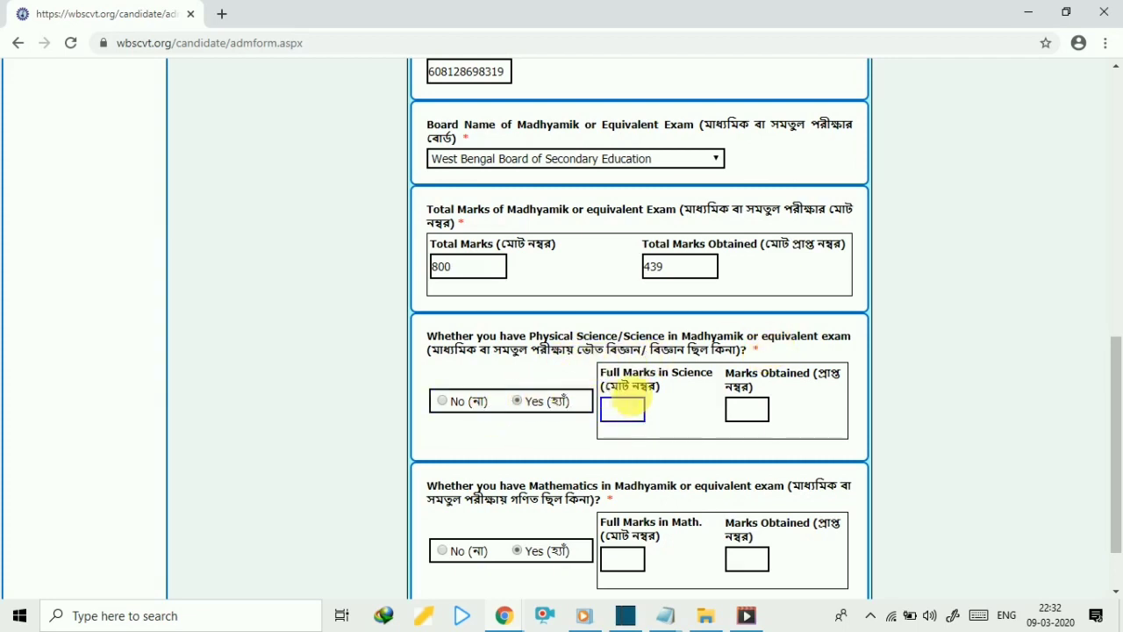
# Step: Enter Science full marks 100 and marks obtained 54
pyautogui.click(628, 411)
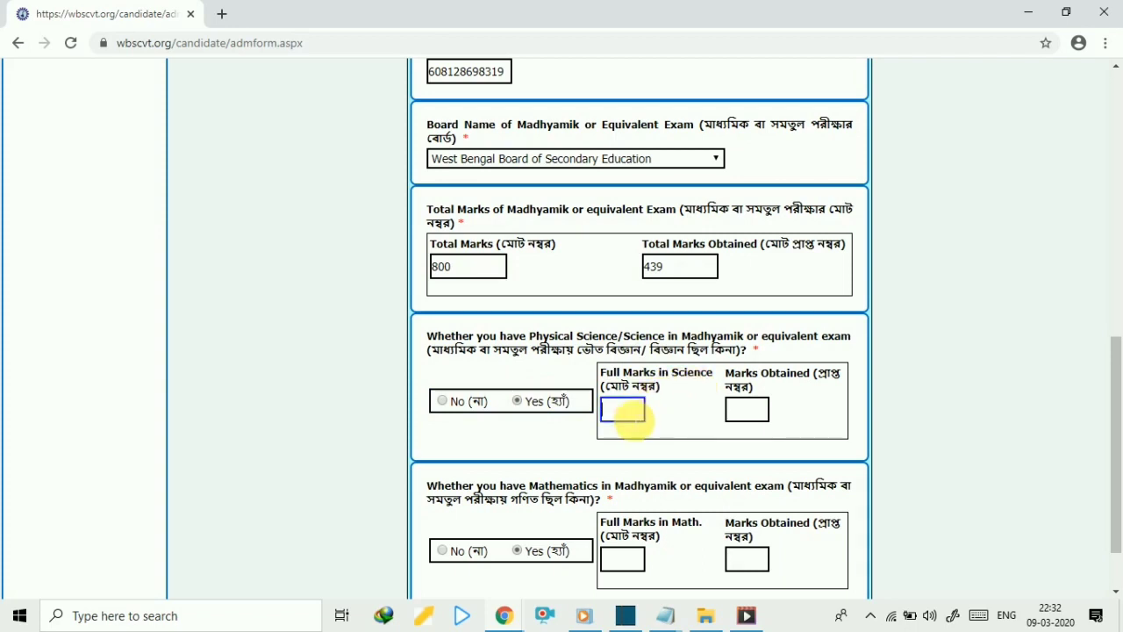
pyautogui.write('100')
pyautogui.click(742, 413)
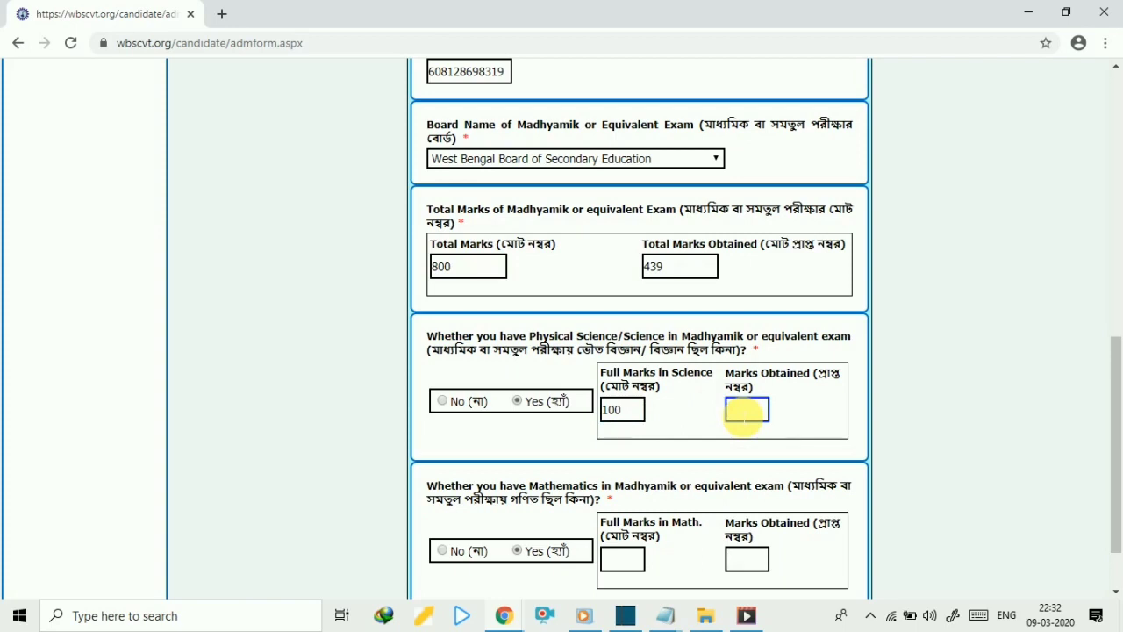
pyautogui.write('54')
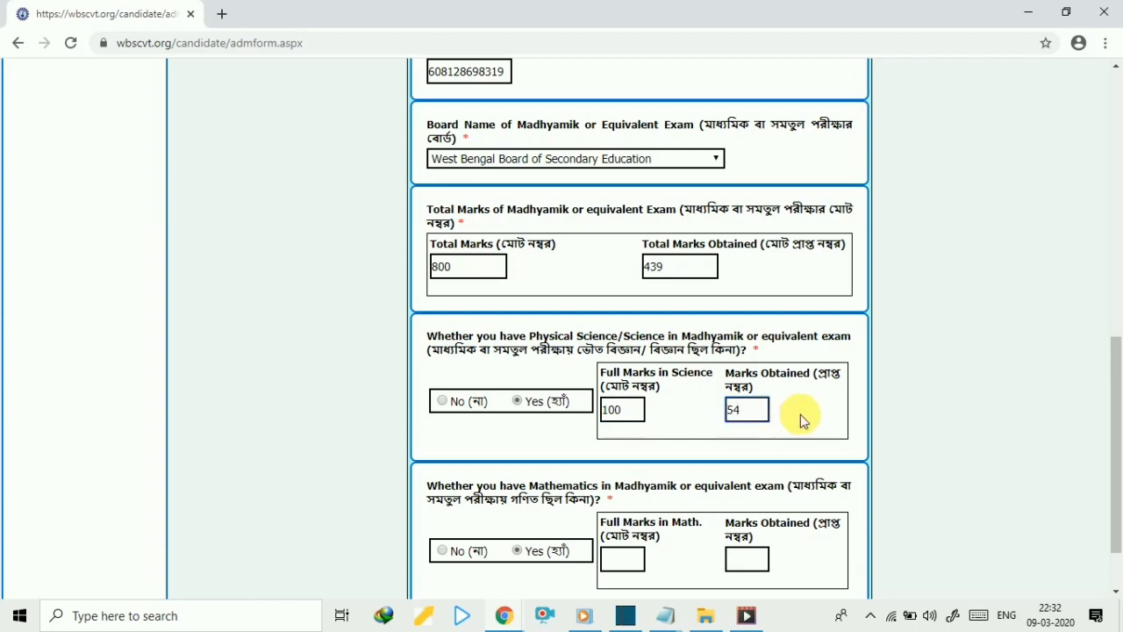
pyautogui.click(801, 415)
pyautogui.click(760, 415)
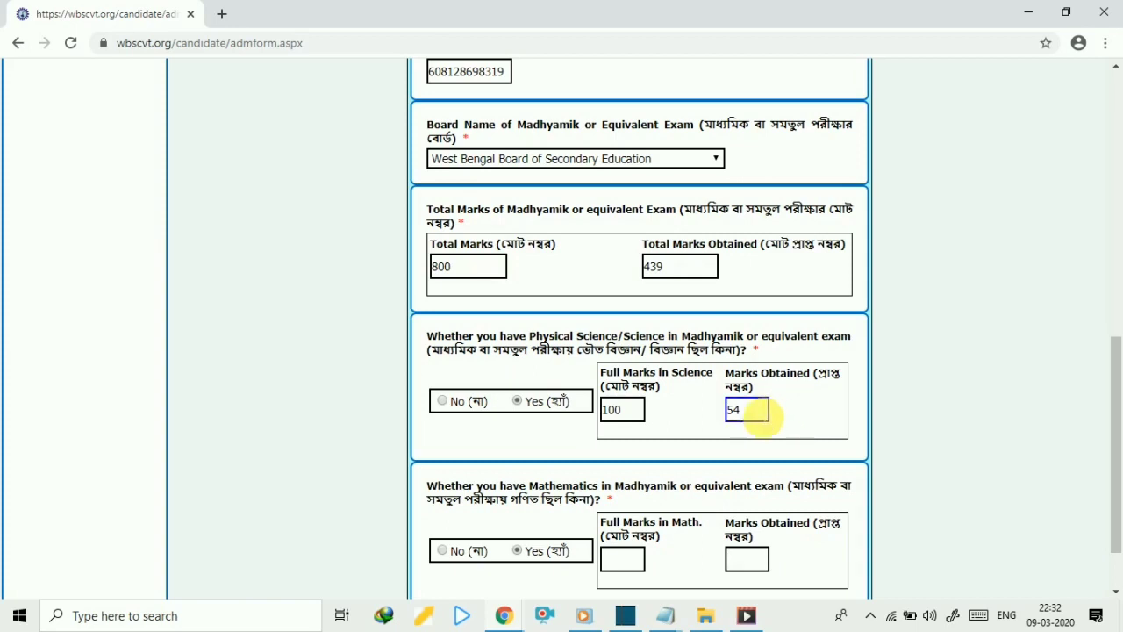
pyautogui.scroll(-1, 763, 418)
pyautogui.click(763, 419)
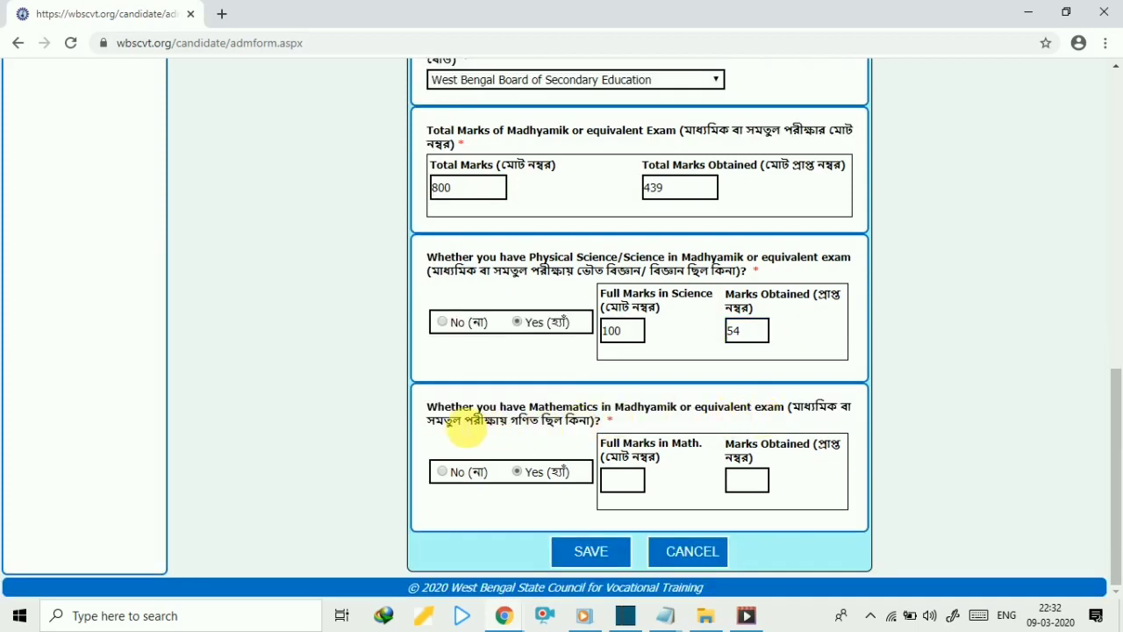
# Step: Answer Yes for Mathematics with full marks 100 and 48 obtained
pyautogui.click(534, 473)
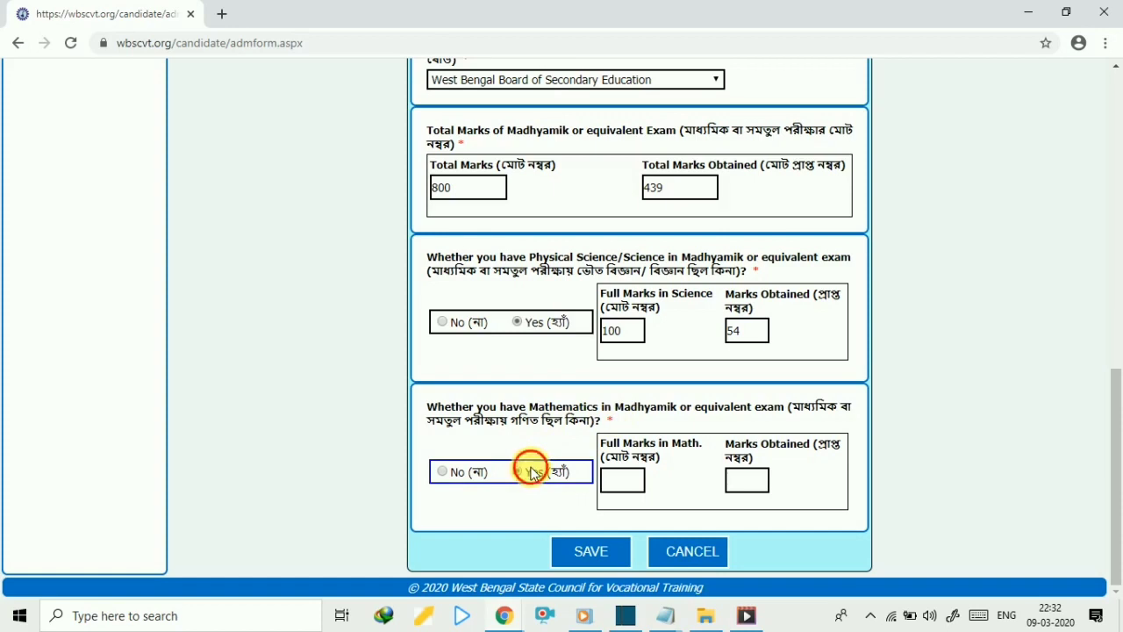
pyautogui.click(623, 481)
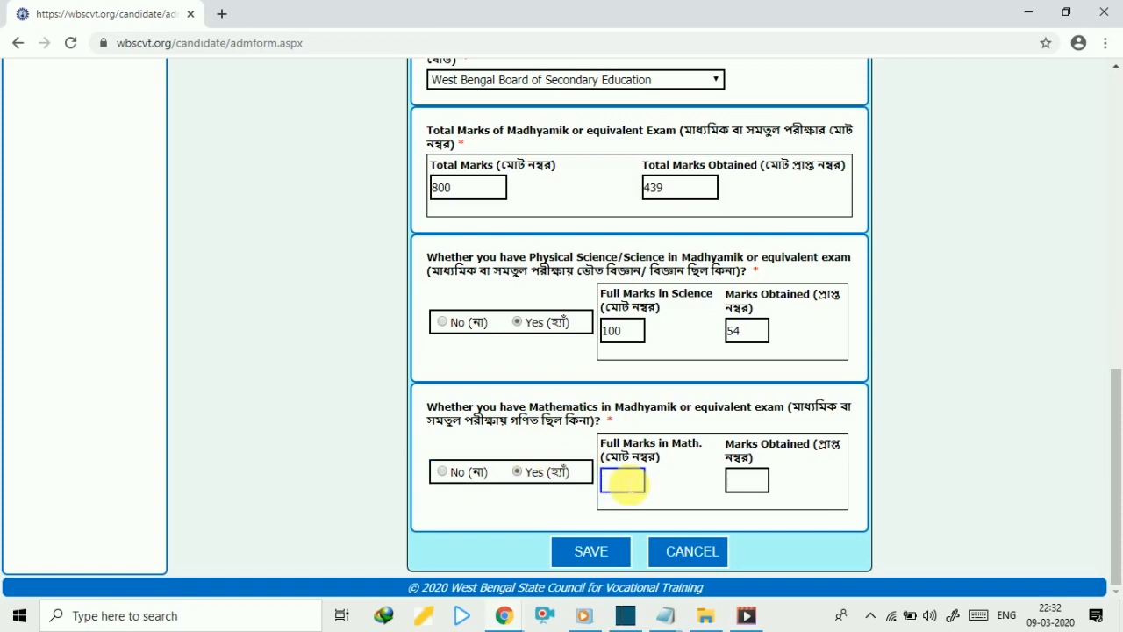
pyautogui.write('100')
pyautogui.press('BackSpace')
pyautogui.click(746, 481)
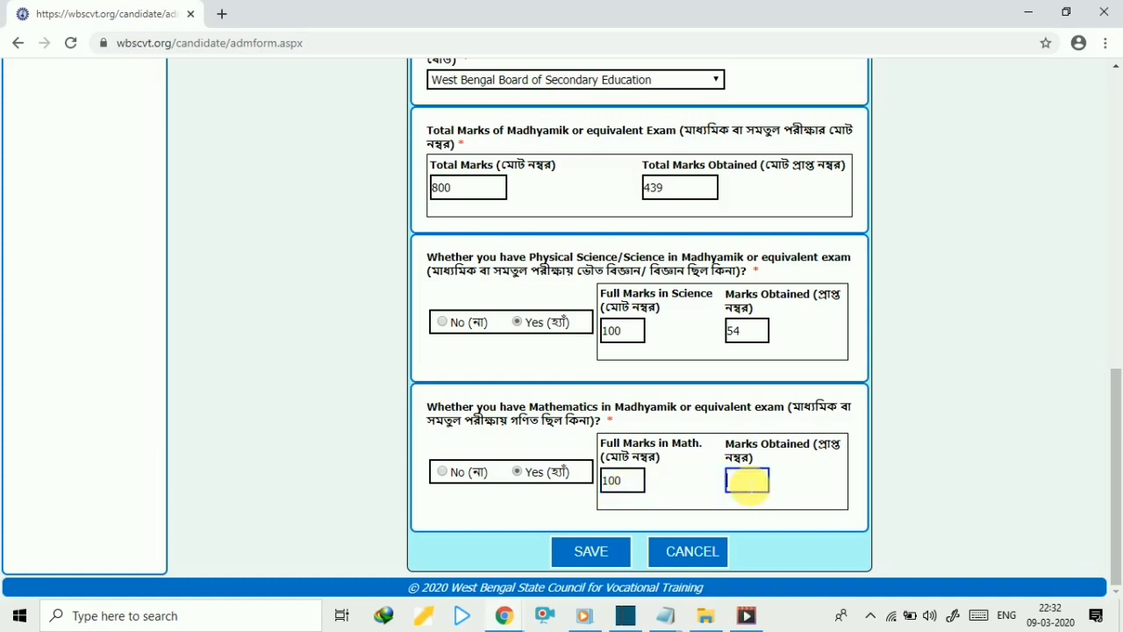
pyautogui.write('48')
pyautogui.click(519, 362)
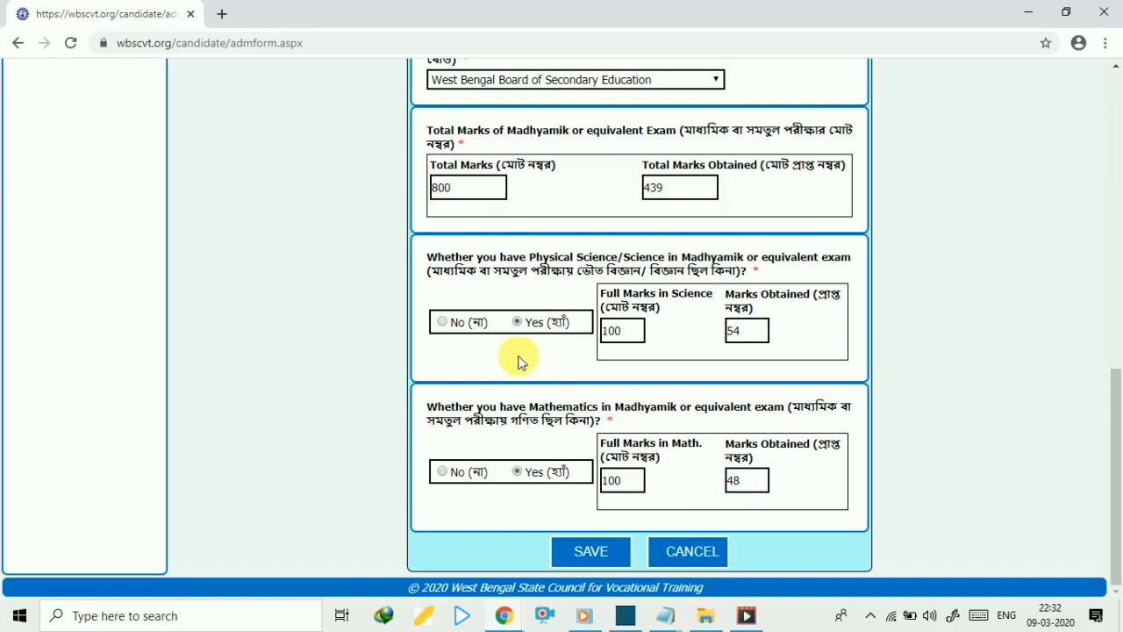
pyautogui.scroll(5, 518, 362)
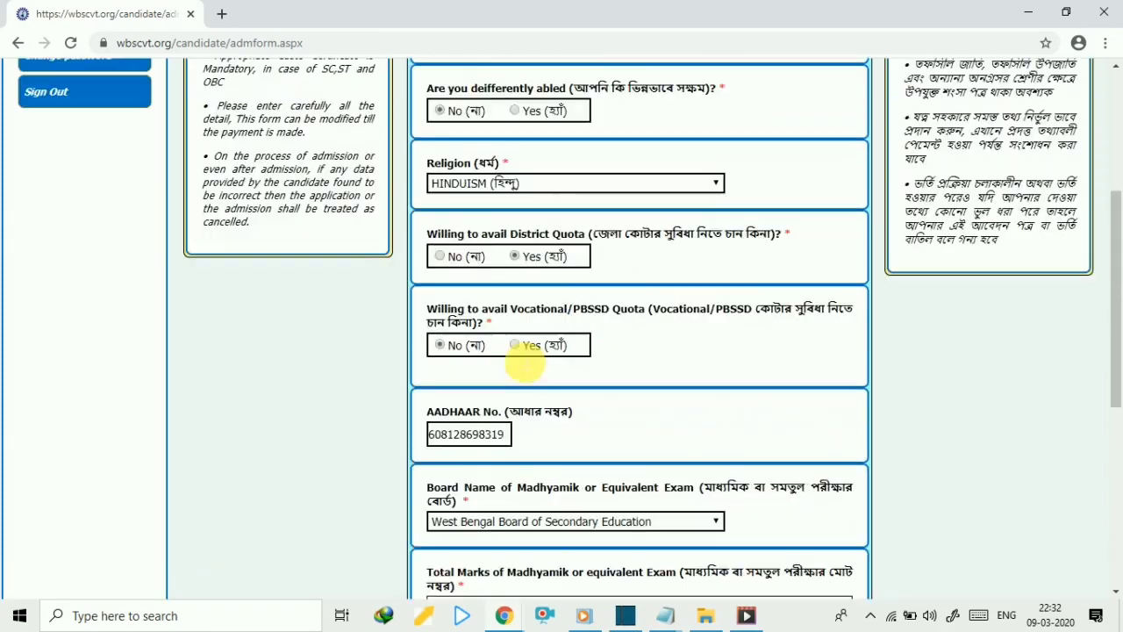
pyautogui.scroll(2, 525, 362)
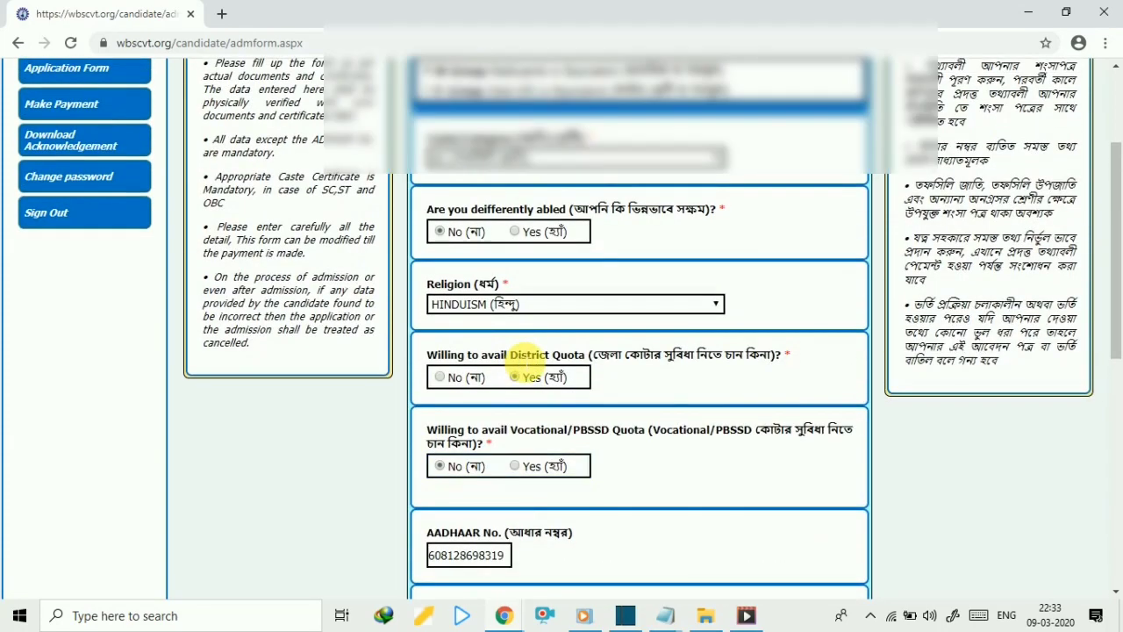
pyautogui.scroll(1, 525, 360)
pyautogui.click(444, 308)
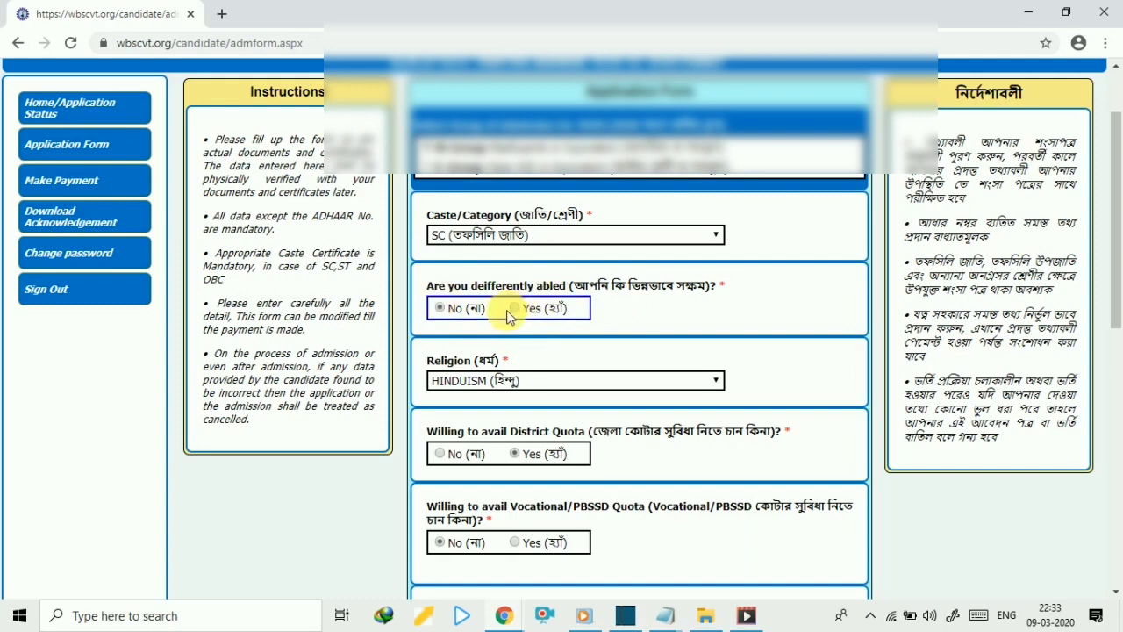
pyautogui.scroll(-10, 551, 312)
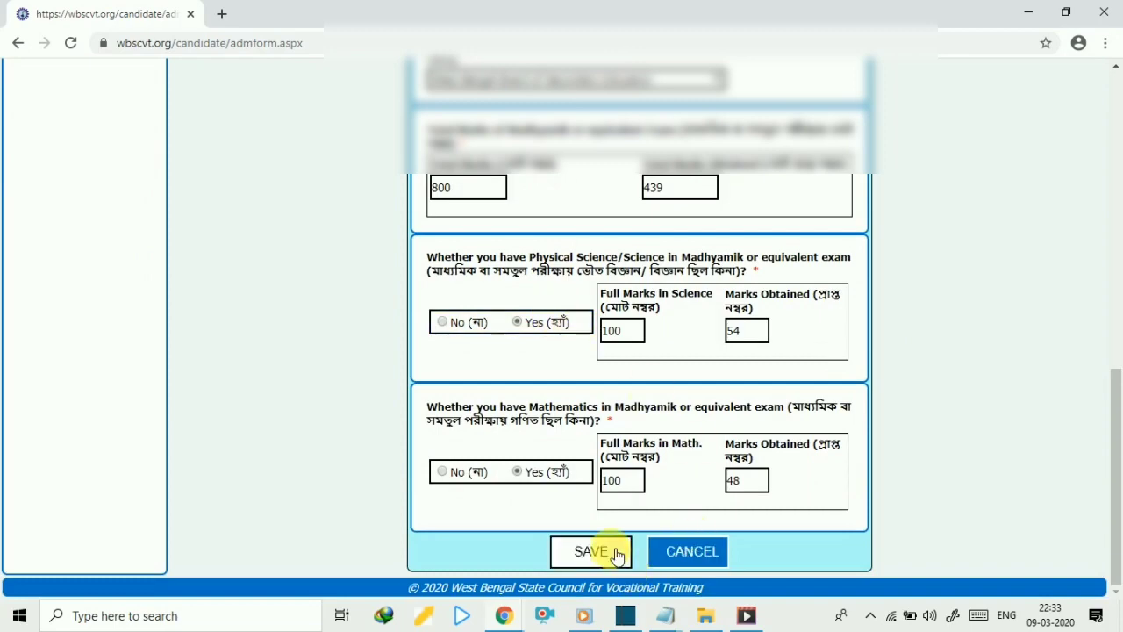
# Step: Save the application form and acknowledge the confirmation alert
pyautogui.click(617, 555)
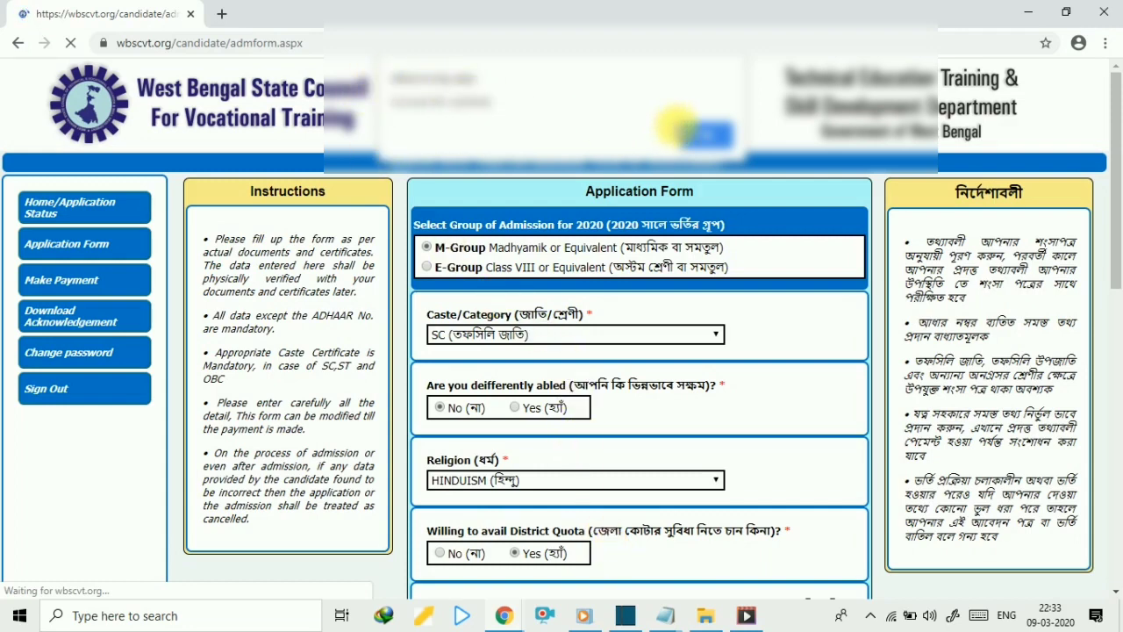
pyautogui.click(705, 135)
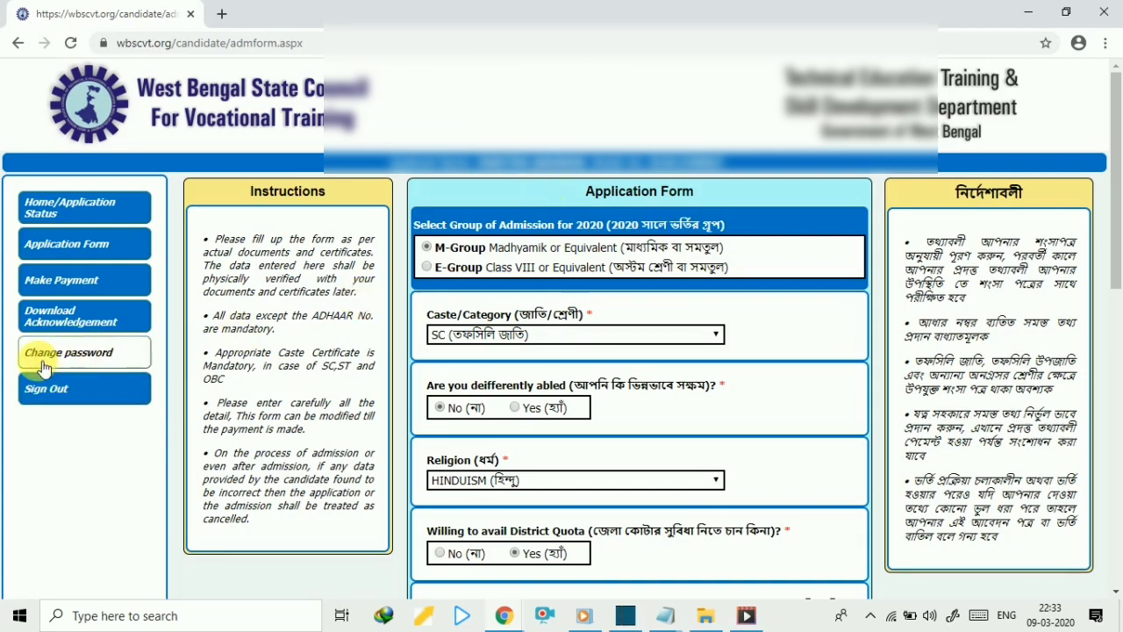
# Step: Go to Home/Application Status to see submission done and payment pending
pyautogui.click(75, 219)
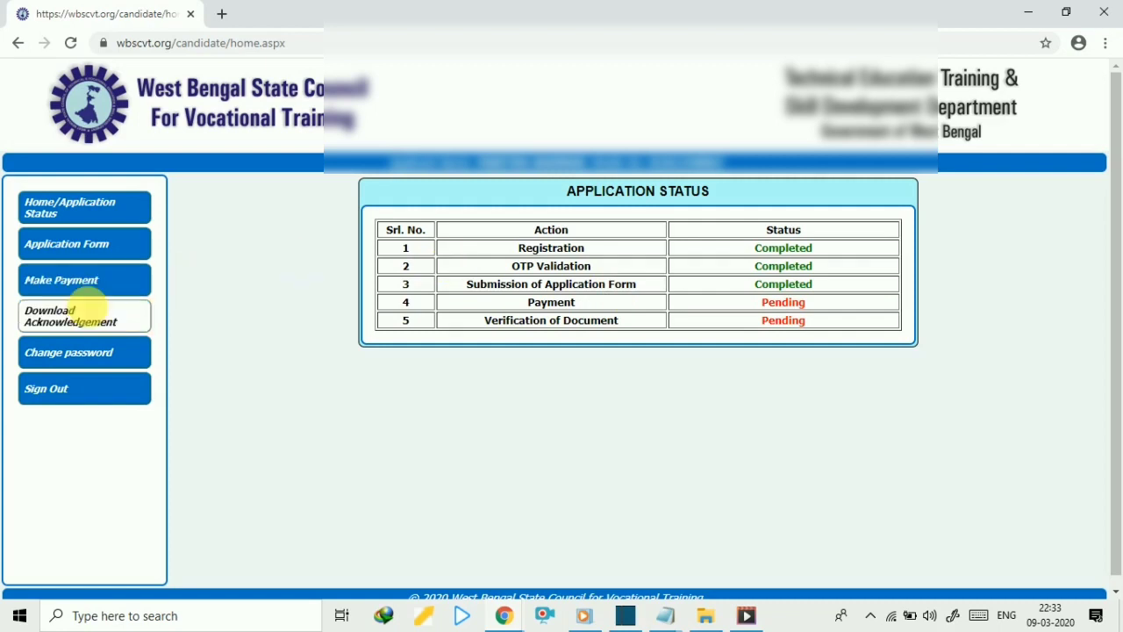
# Step: Open the Make Payment page showing 200 due and dismiss the translate popup
pyautogui.click(103, 296)
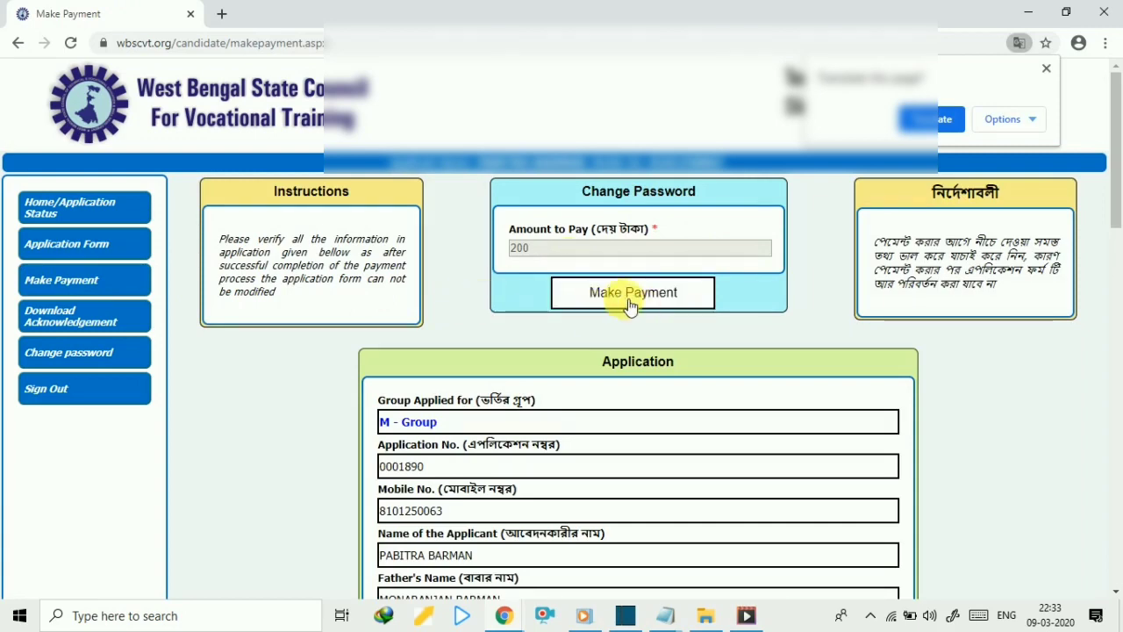
pyautogui.scroll(-3, 289, 410)
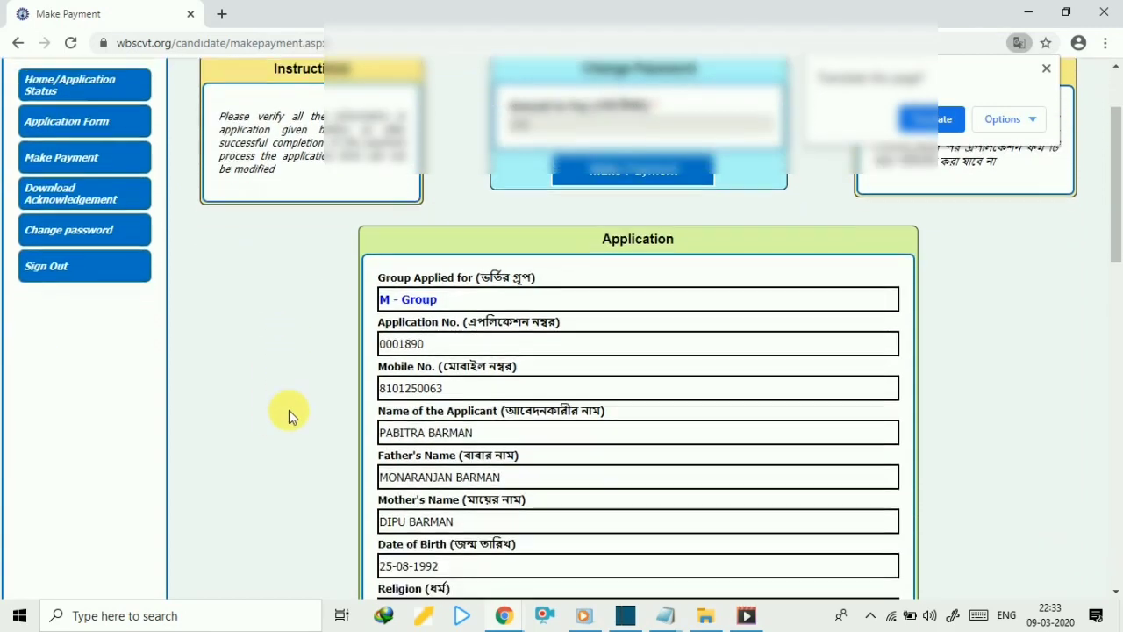
pyautogui.click(401, 321)
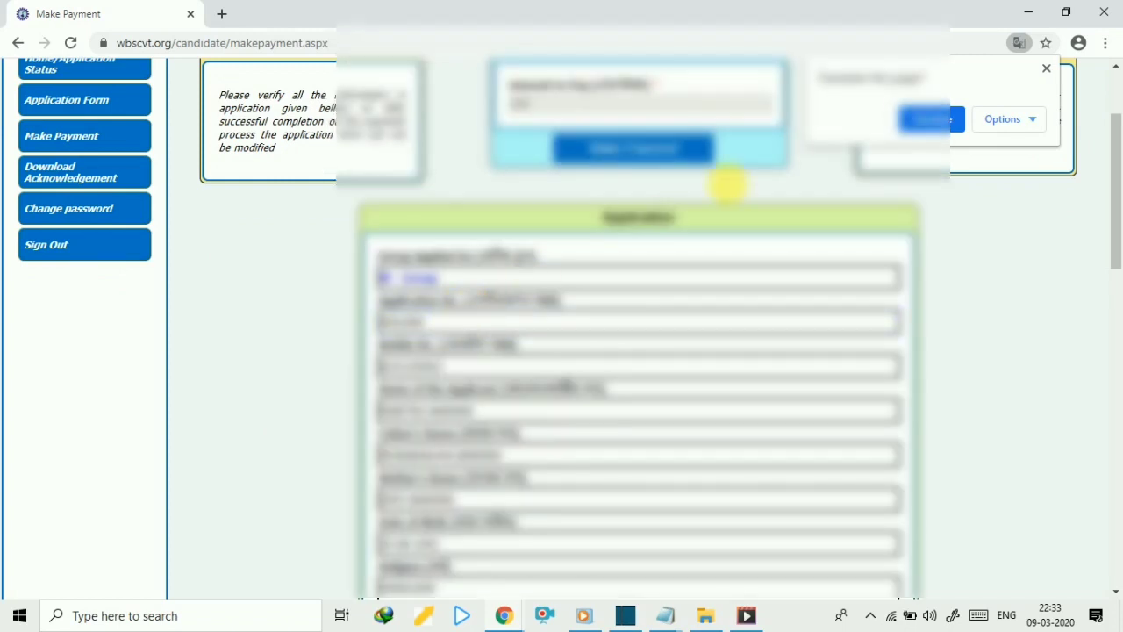
pyautogui.click(1047, 69)
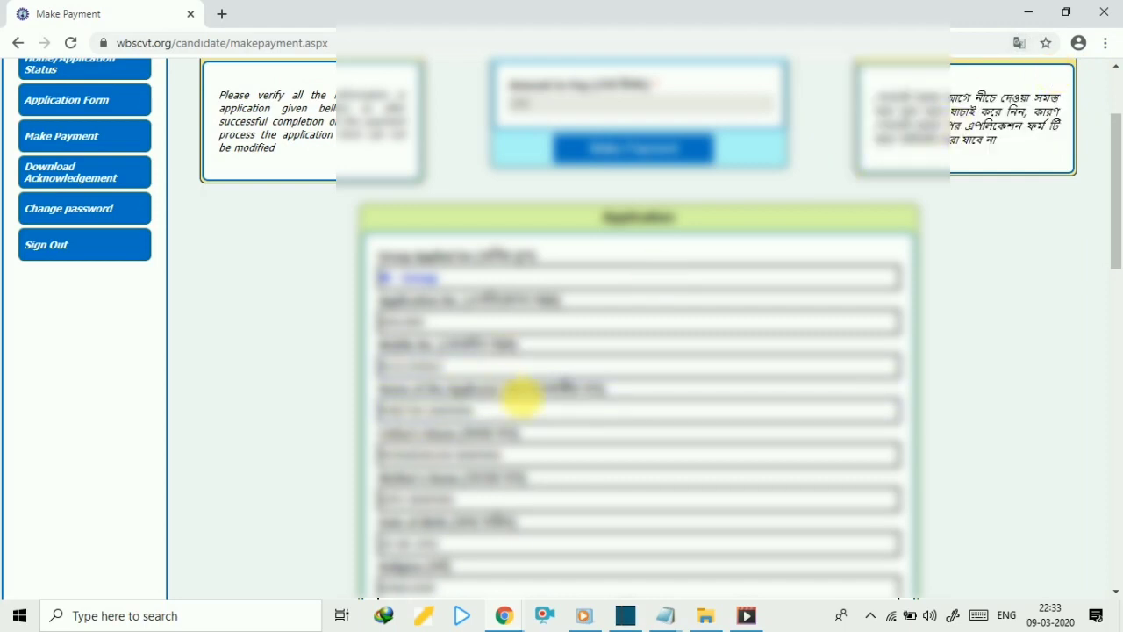
pyautogui.scroll(-7, 520, 398)
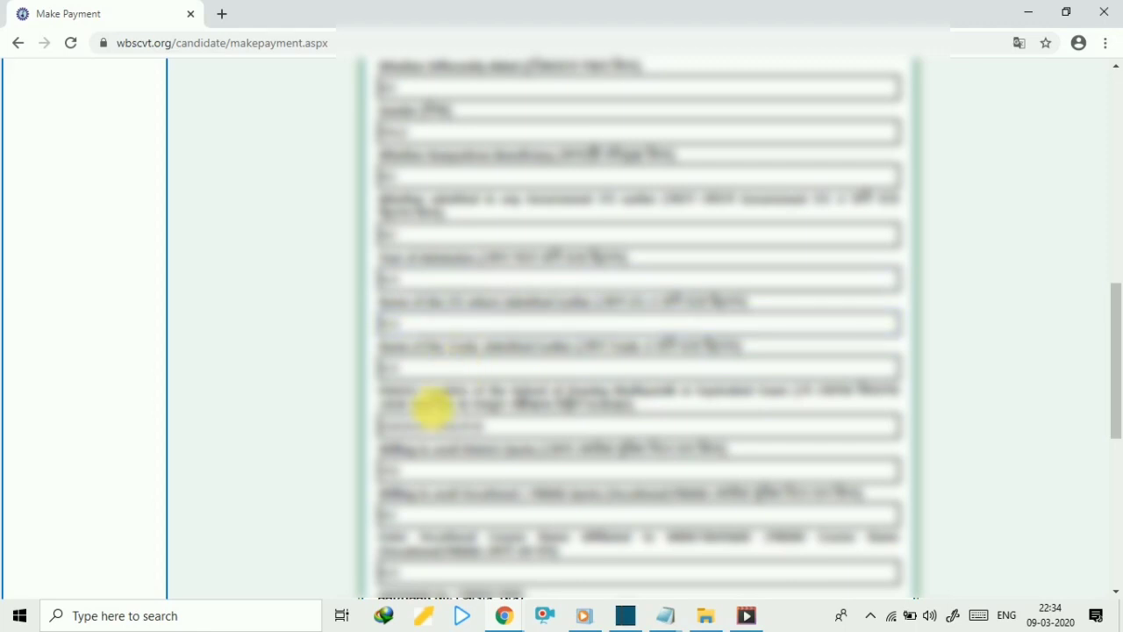
pyautogui.scroll(-6, 432, 408)
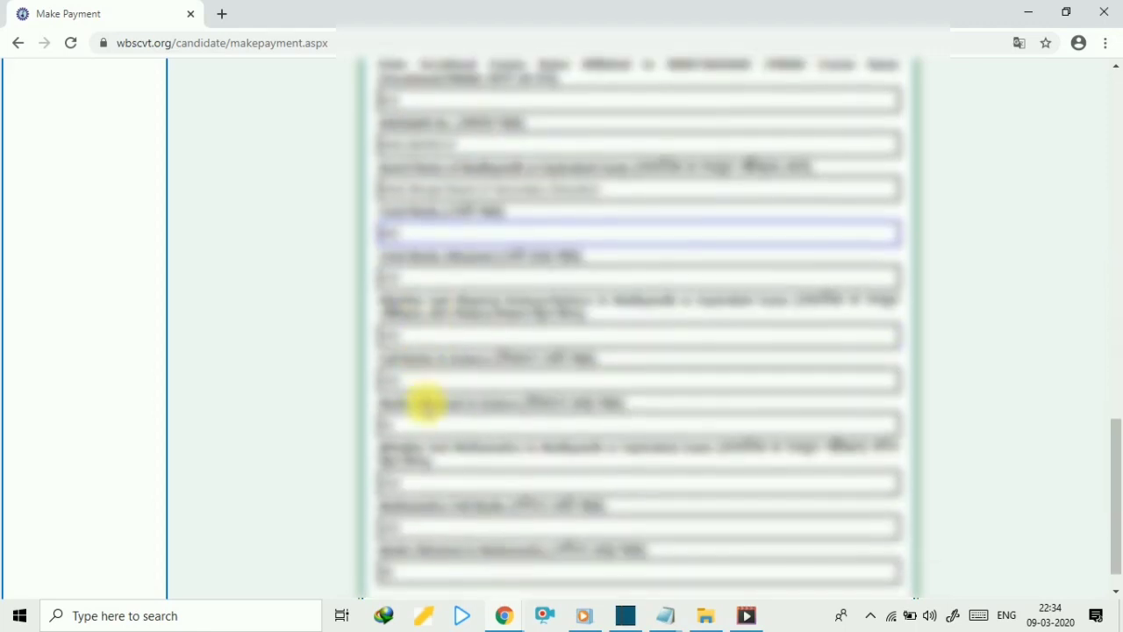
pyautogui.scroll(10, 426, 400)
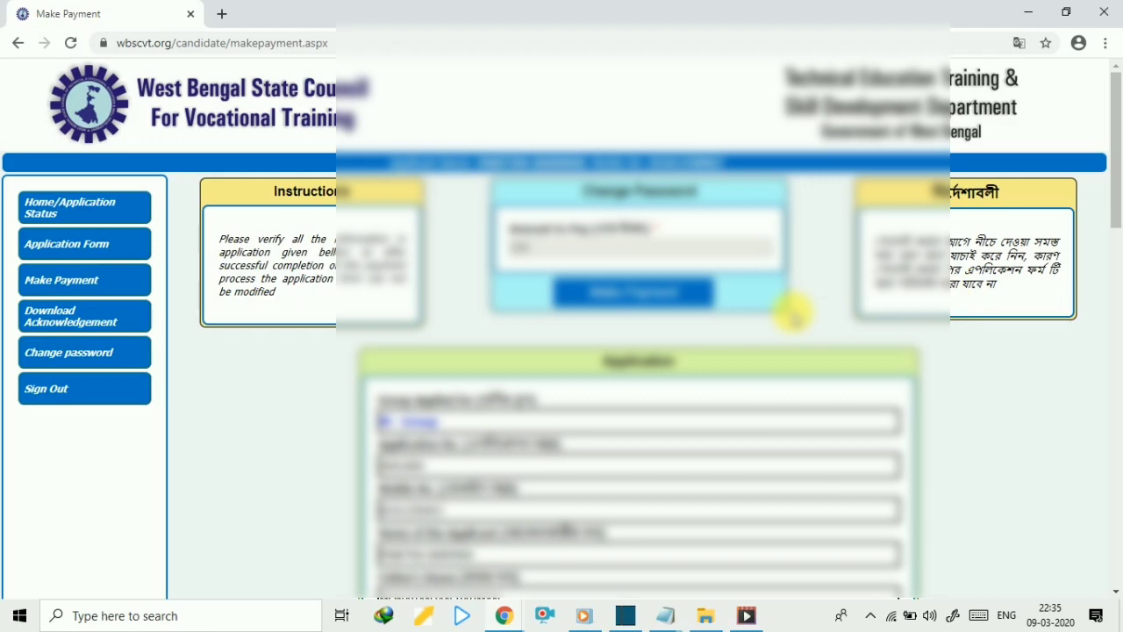
pyautogui.scroll(-10, 792, 311)
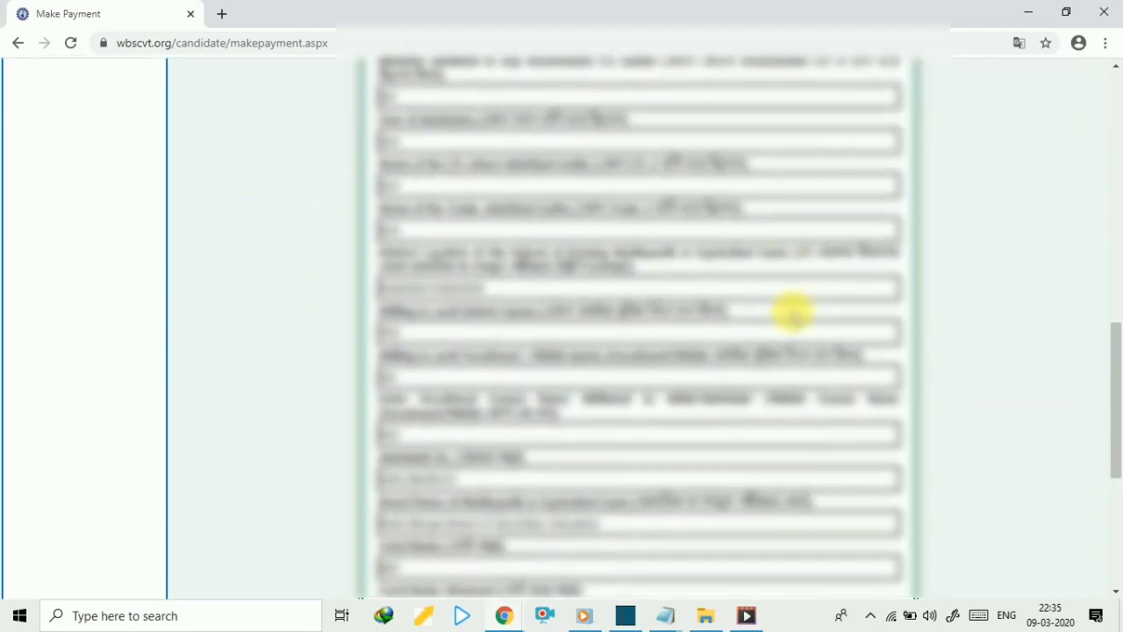
pyautogui.scroll(-4, 793, 312)
pyautogui.scroll(15, 792, 311)
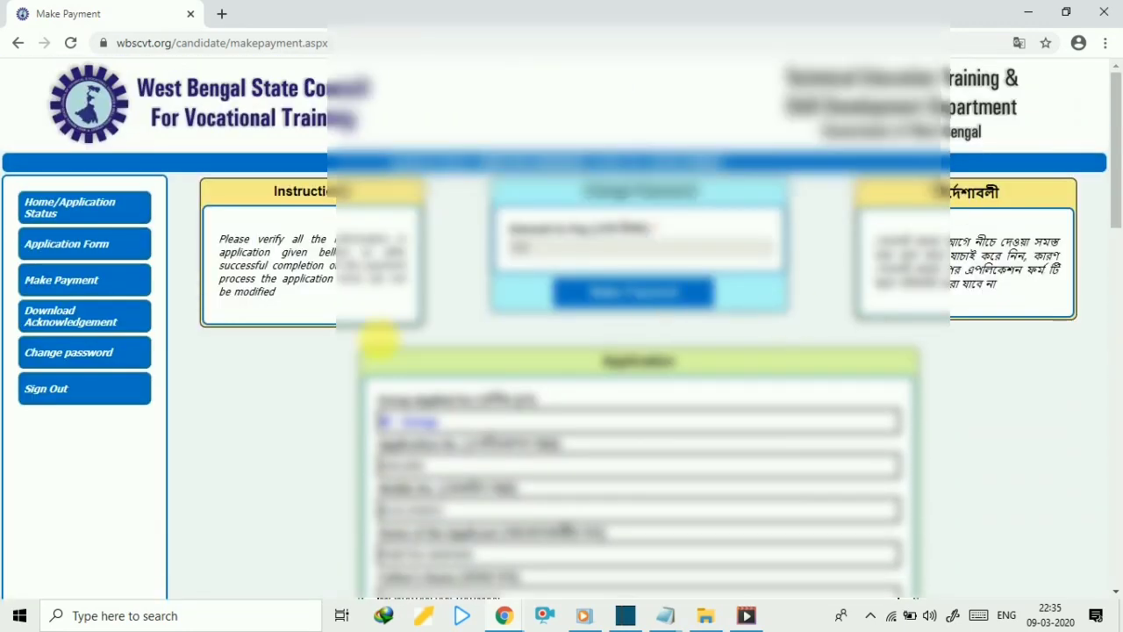